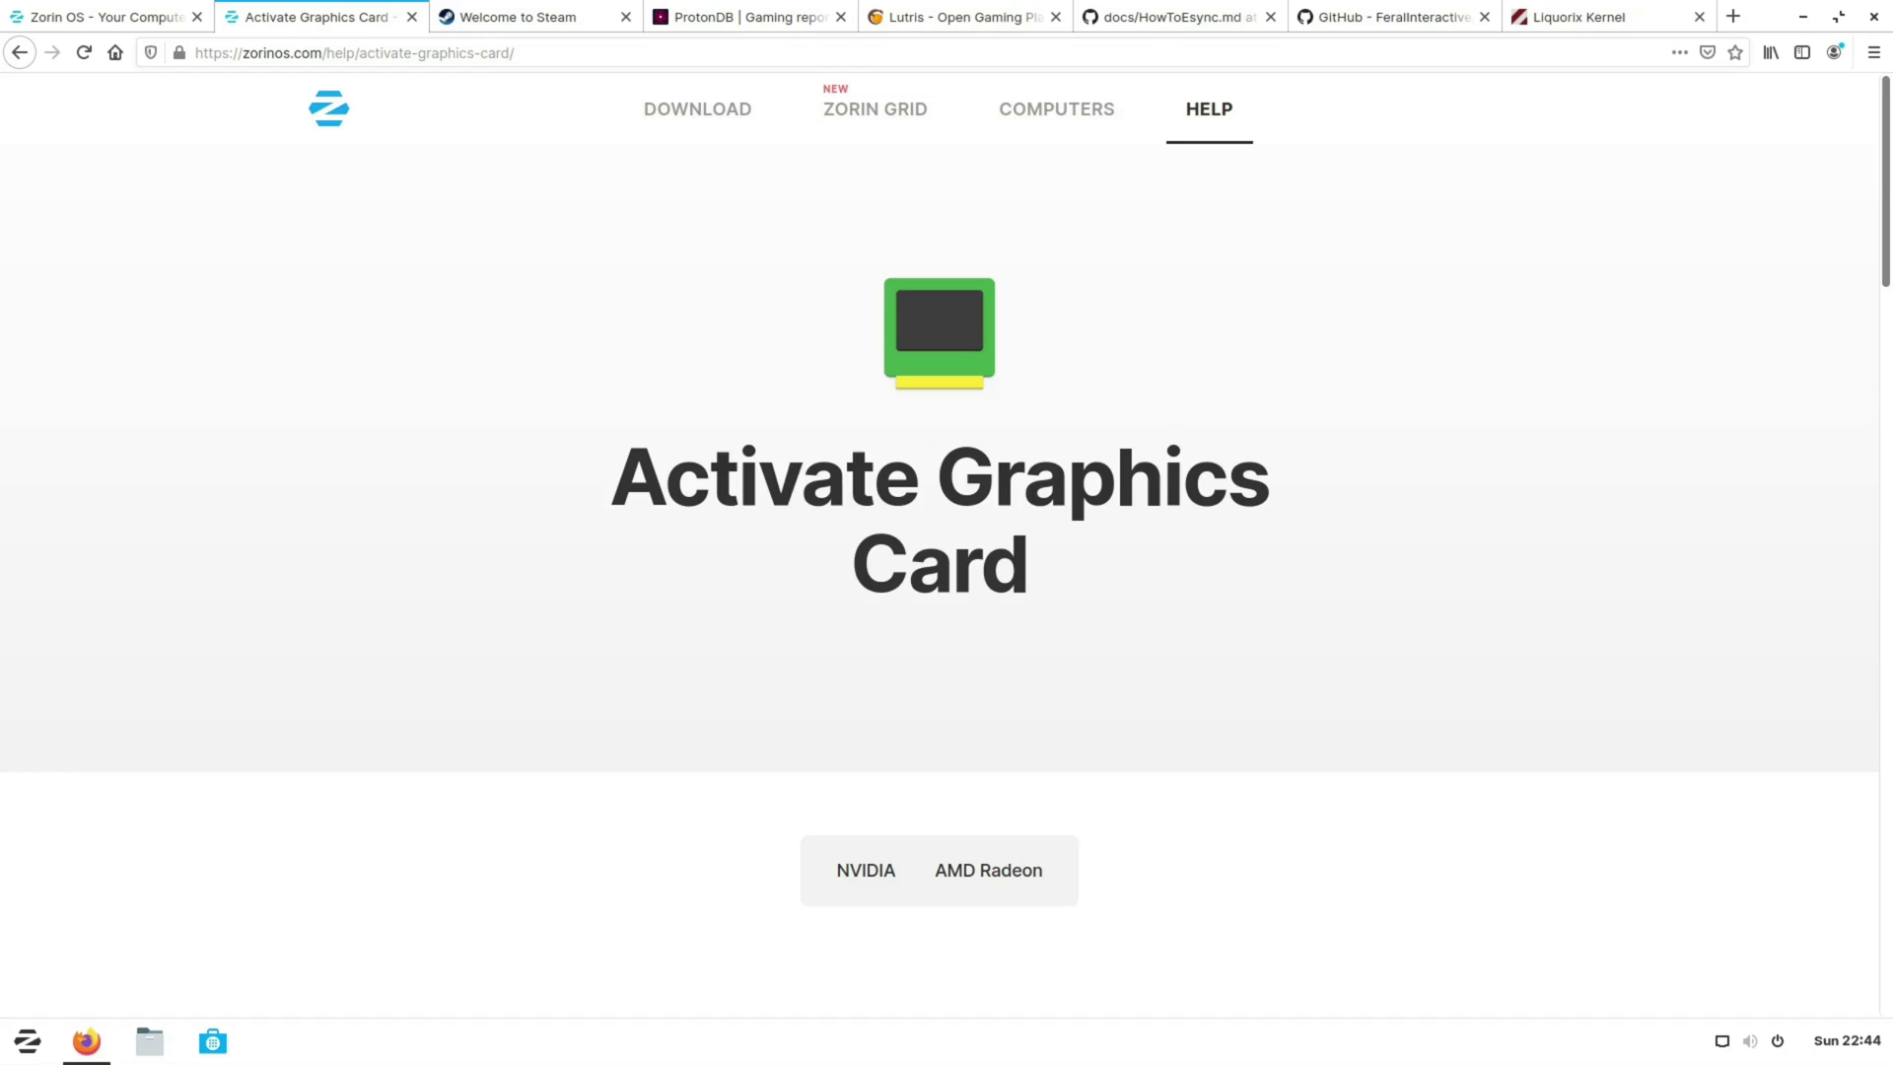
Step: Read through the NVIDIA and AMD Radeon driver instructions, then switch to the Steam store tab
scroll(979, 528, down, 10)
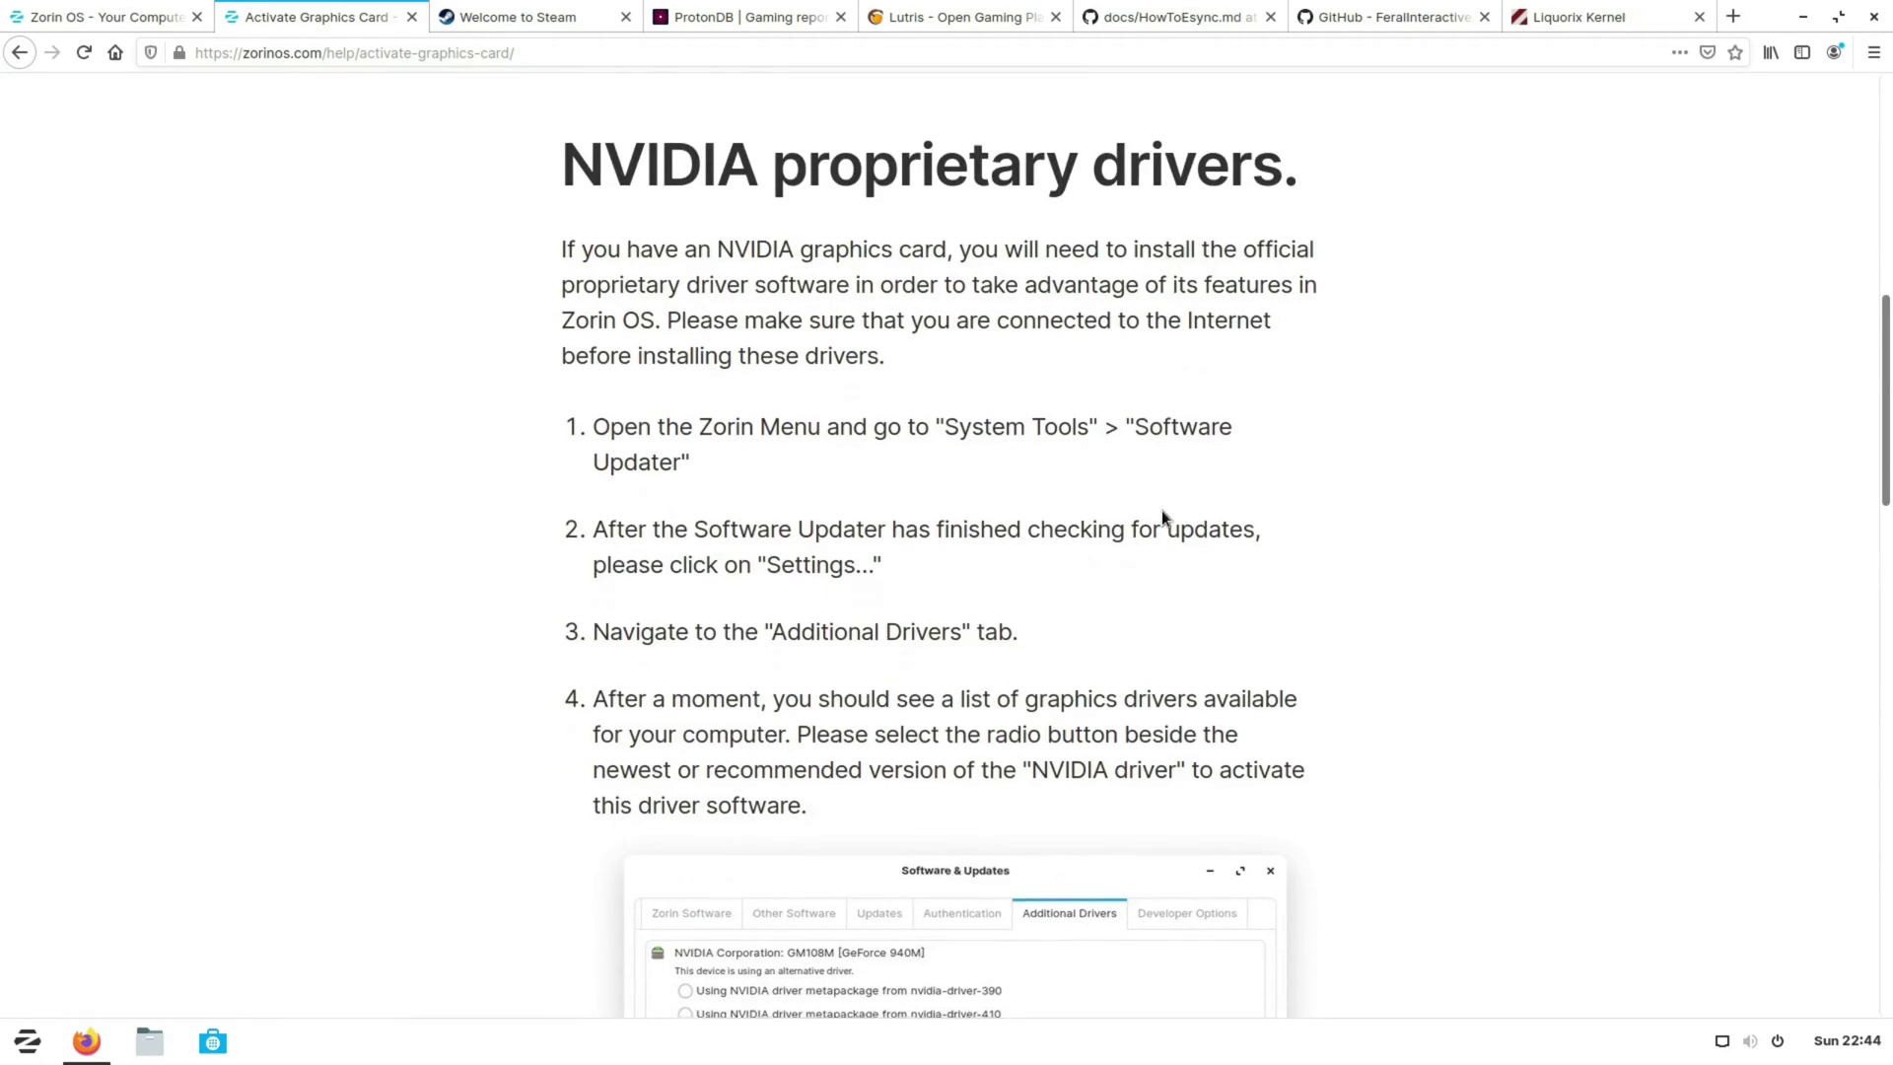
scroll(1161, 513, down, 10)
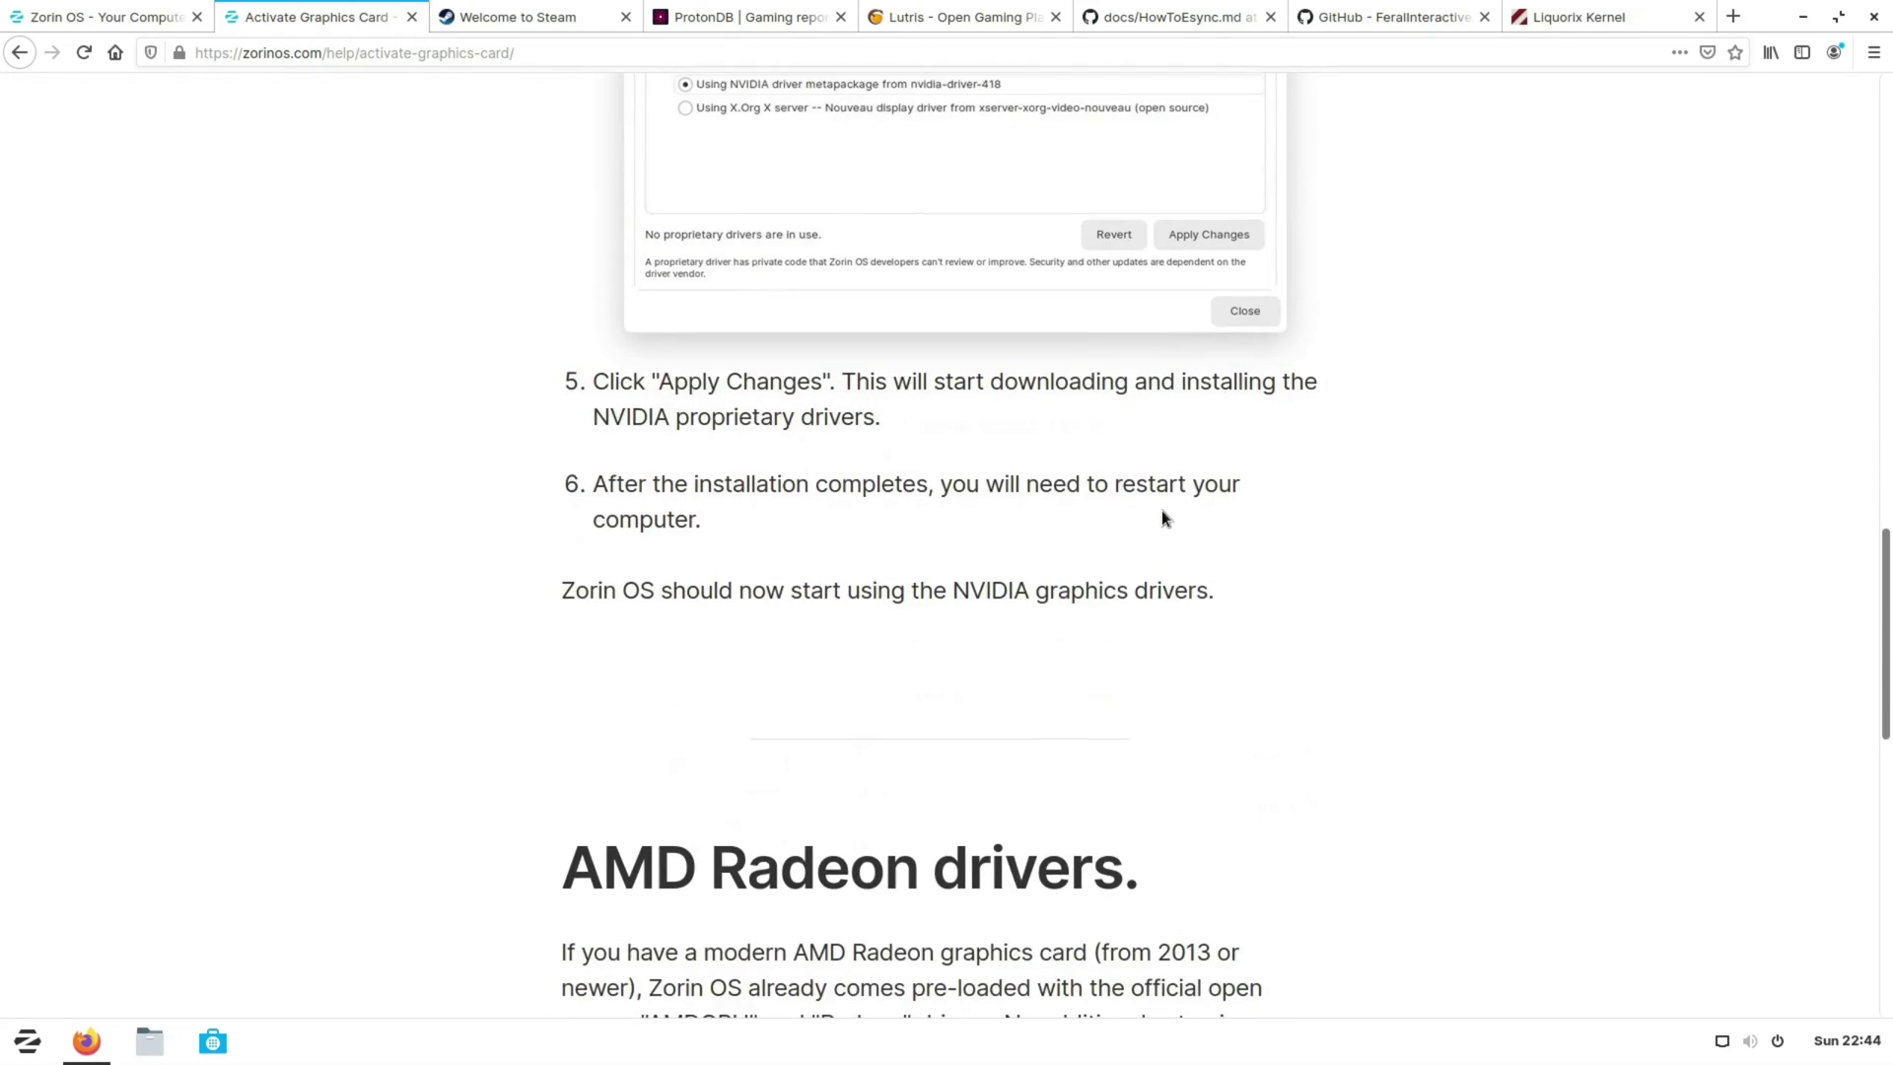
scroll(1161, 511, down, 6)
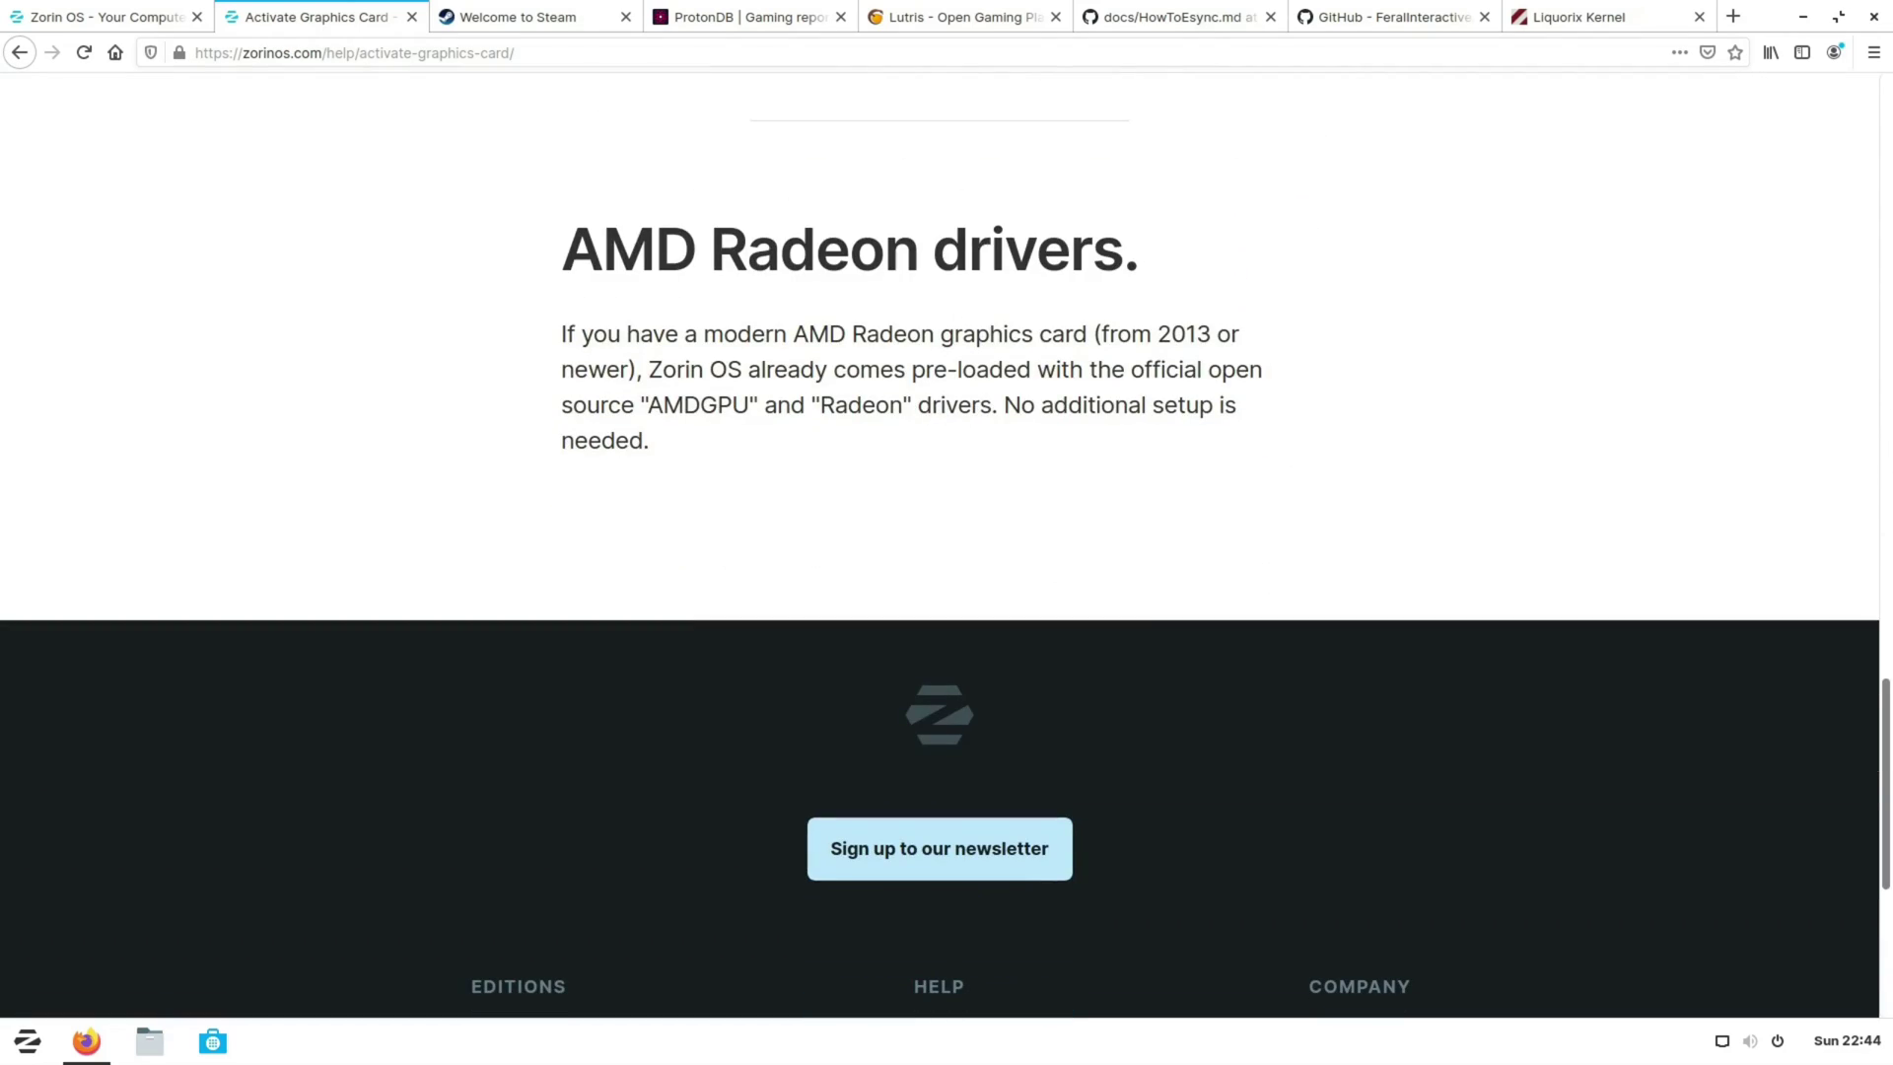
key(ctrl+Tab)
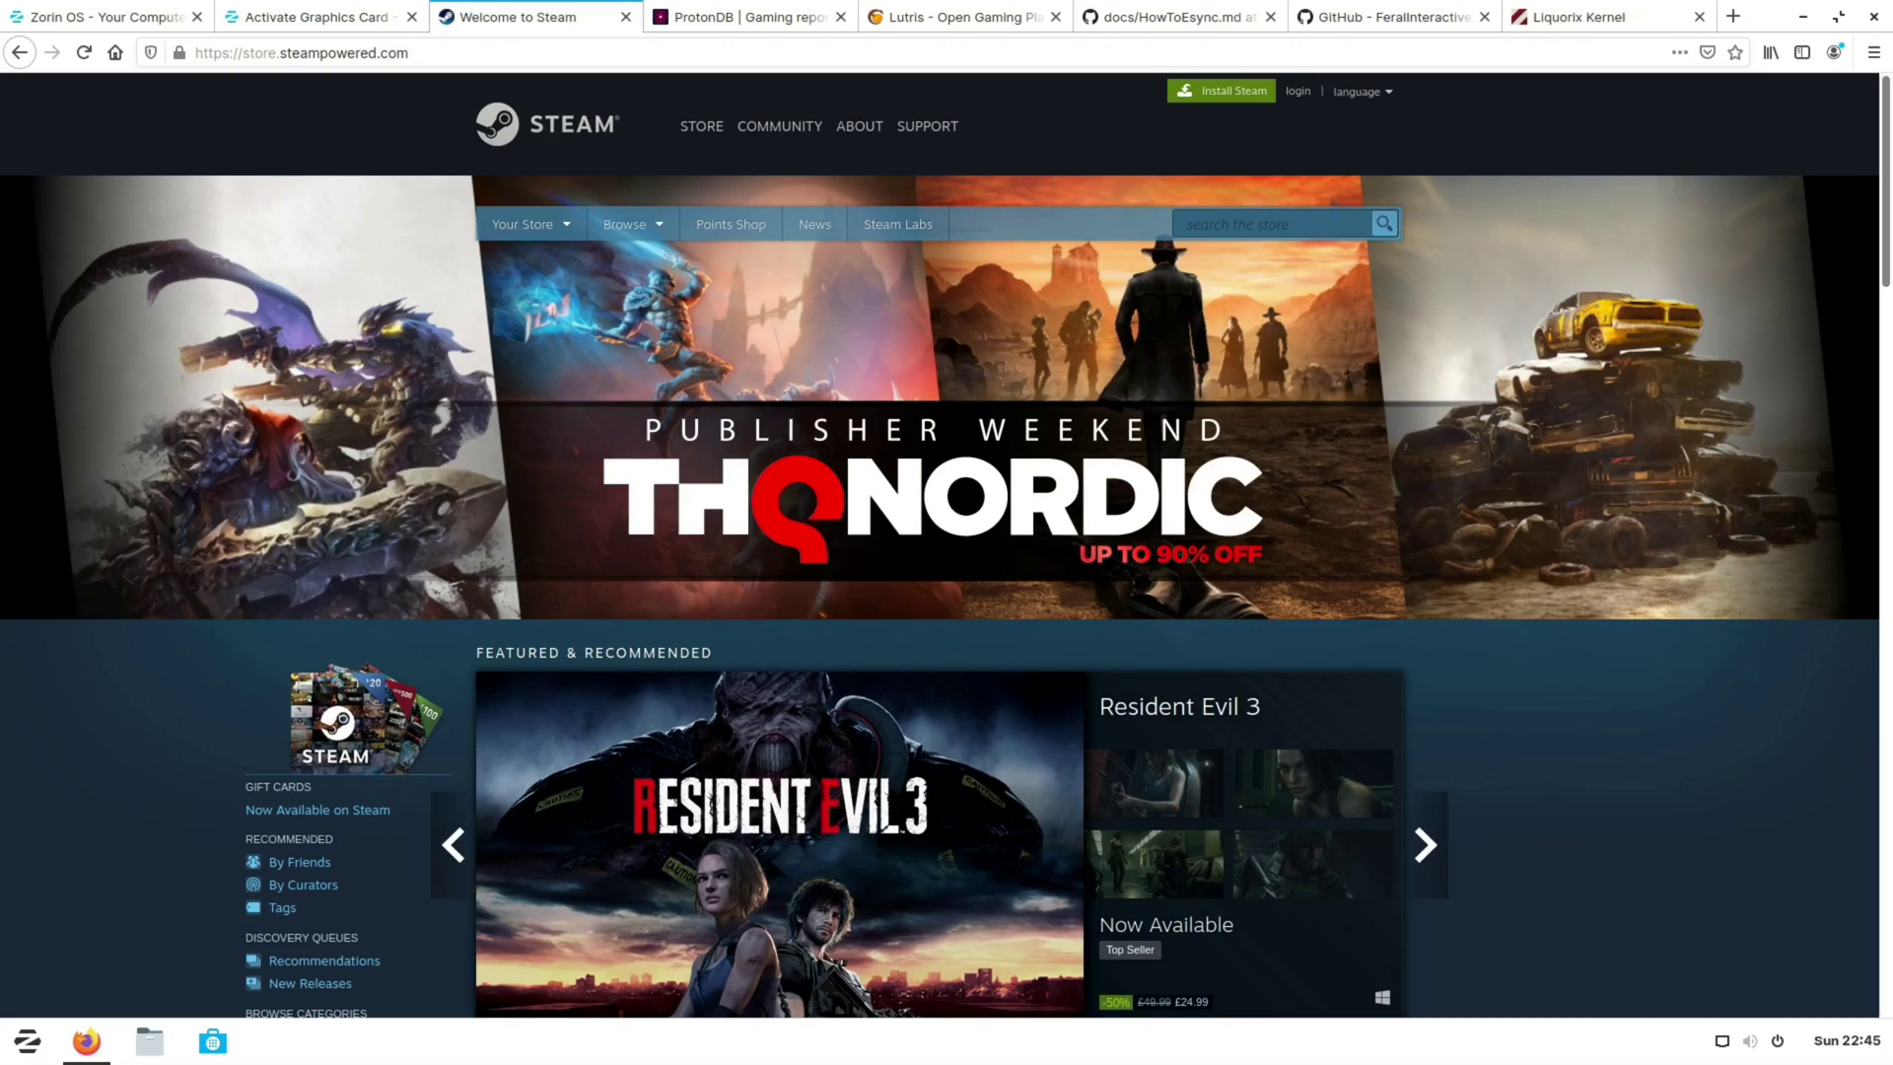
Step: Switch to the ProtonDB tab to view popular games' compatibility ratings
key(ctrl+Tab)
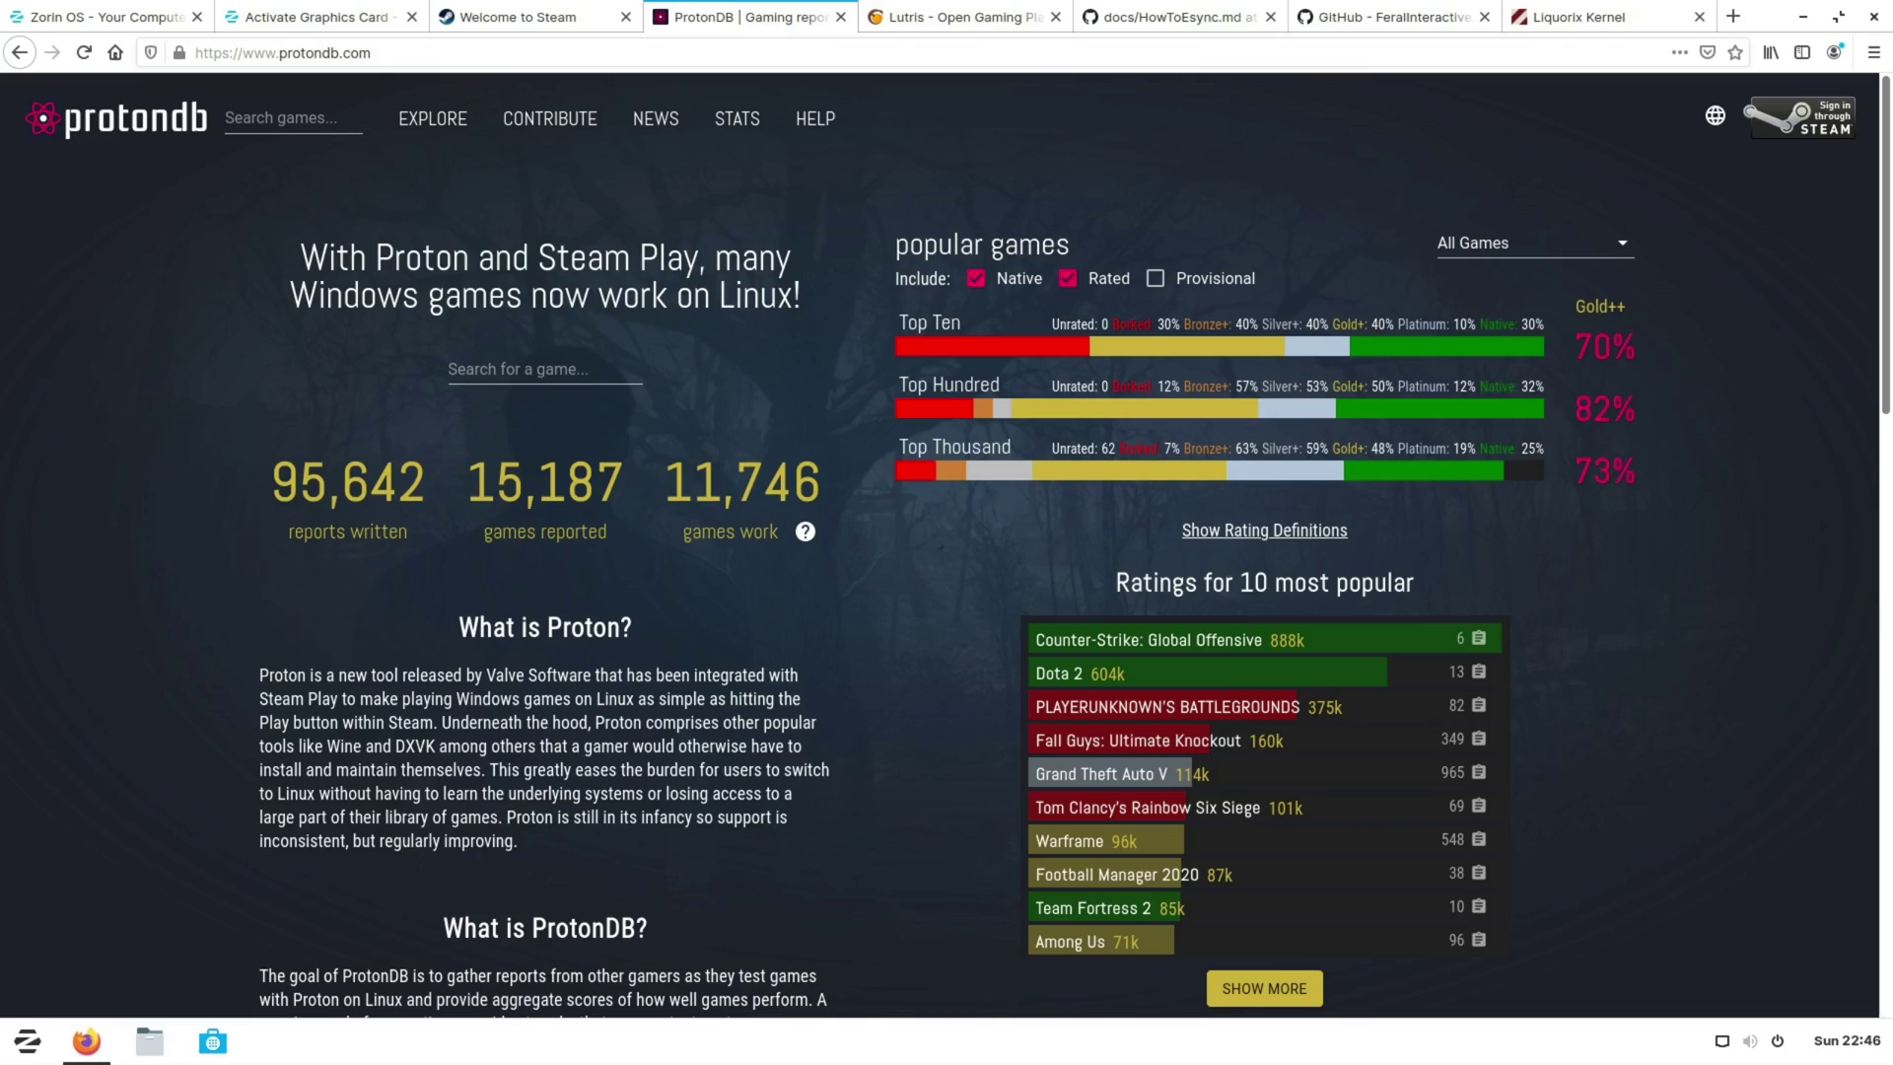
Step: Switch to the Lutris website tab to view the gaming platform page
key(ctrl+Tab)
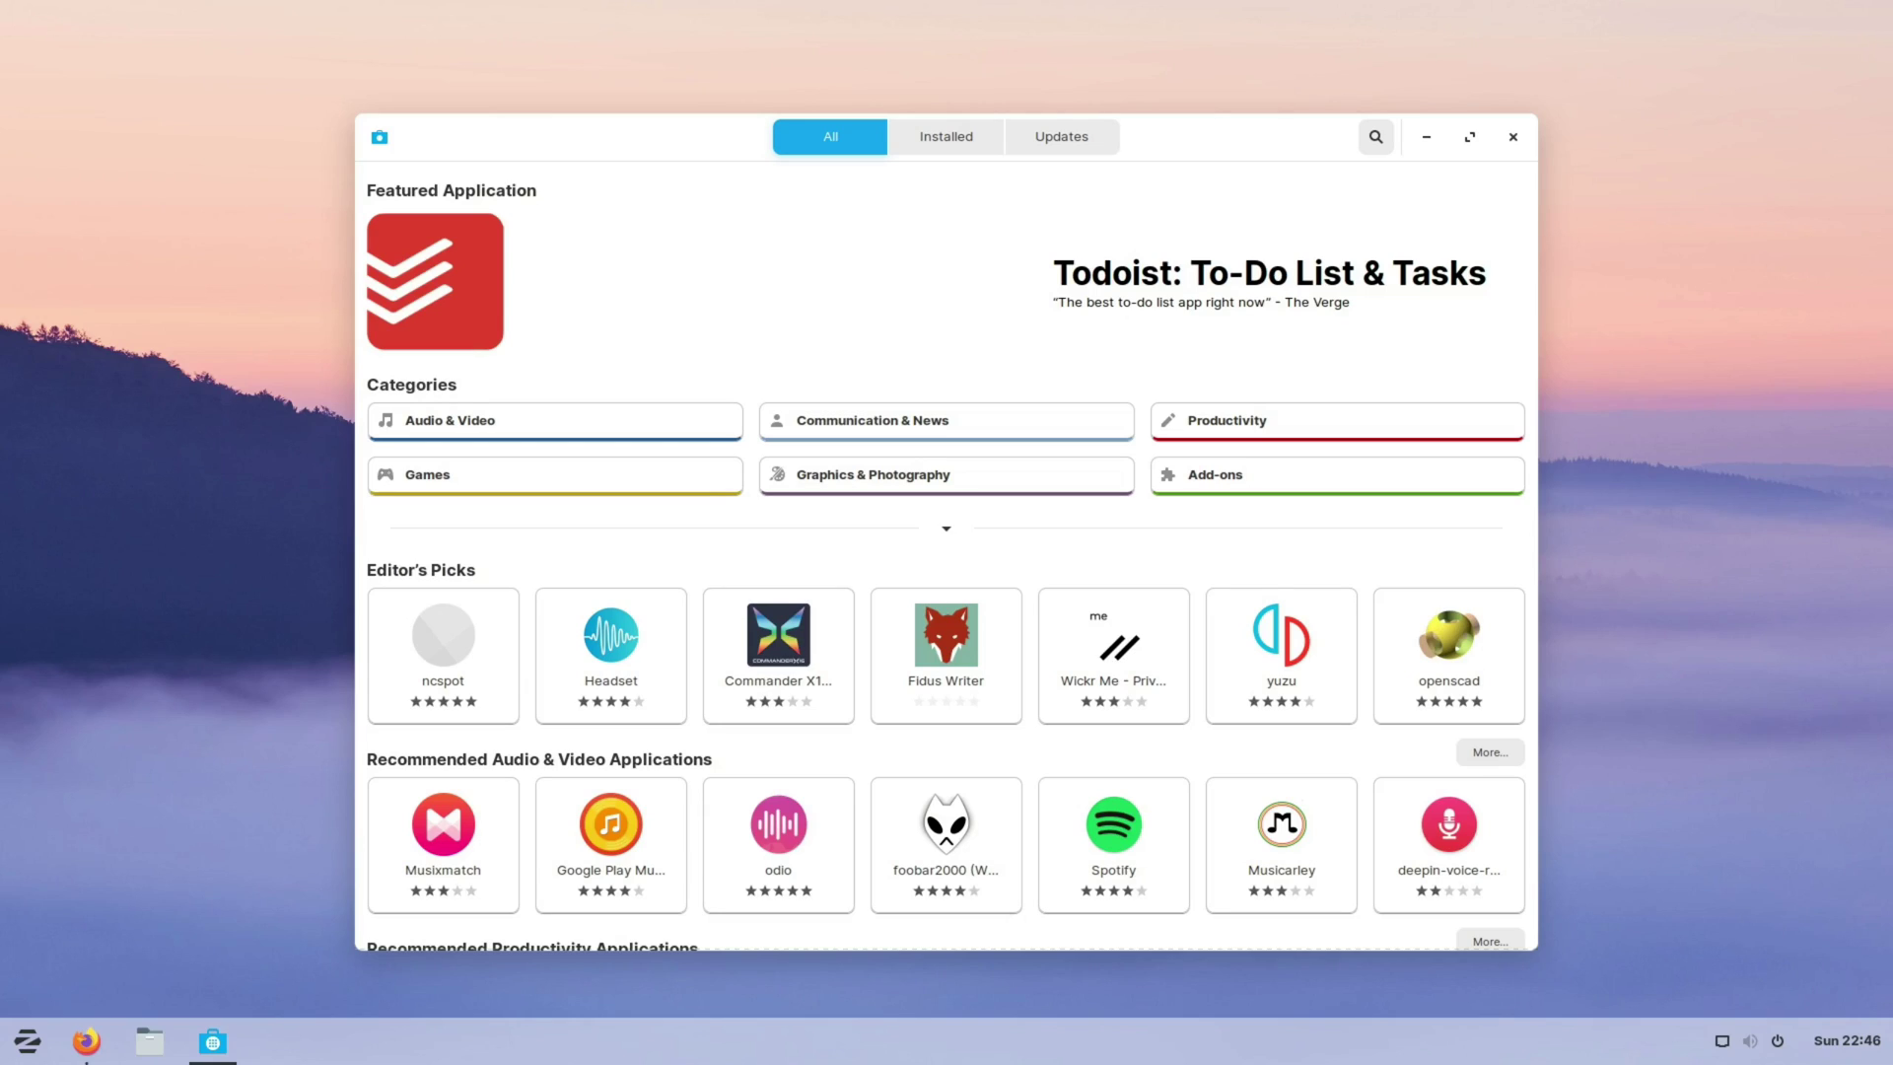
Step: Search the Software store for 'steam', open the Steam app's page and launch it
text(stea)
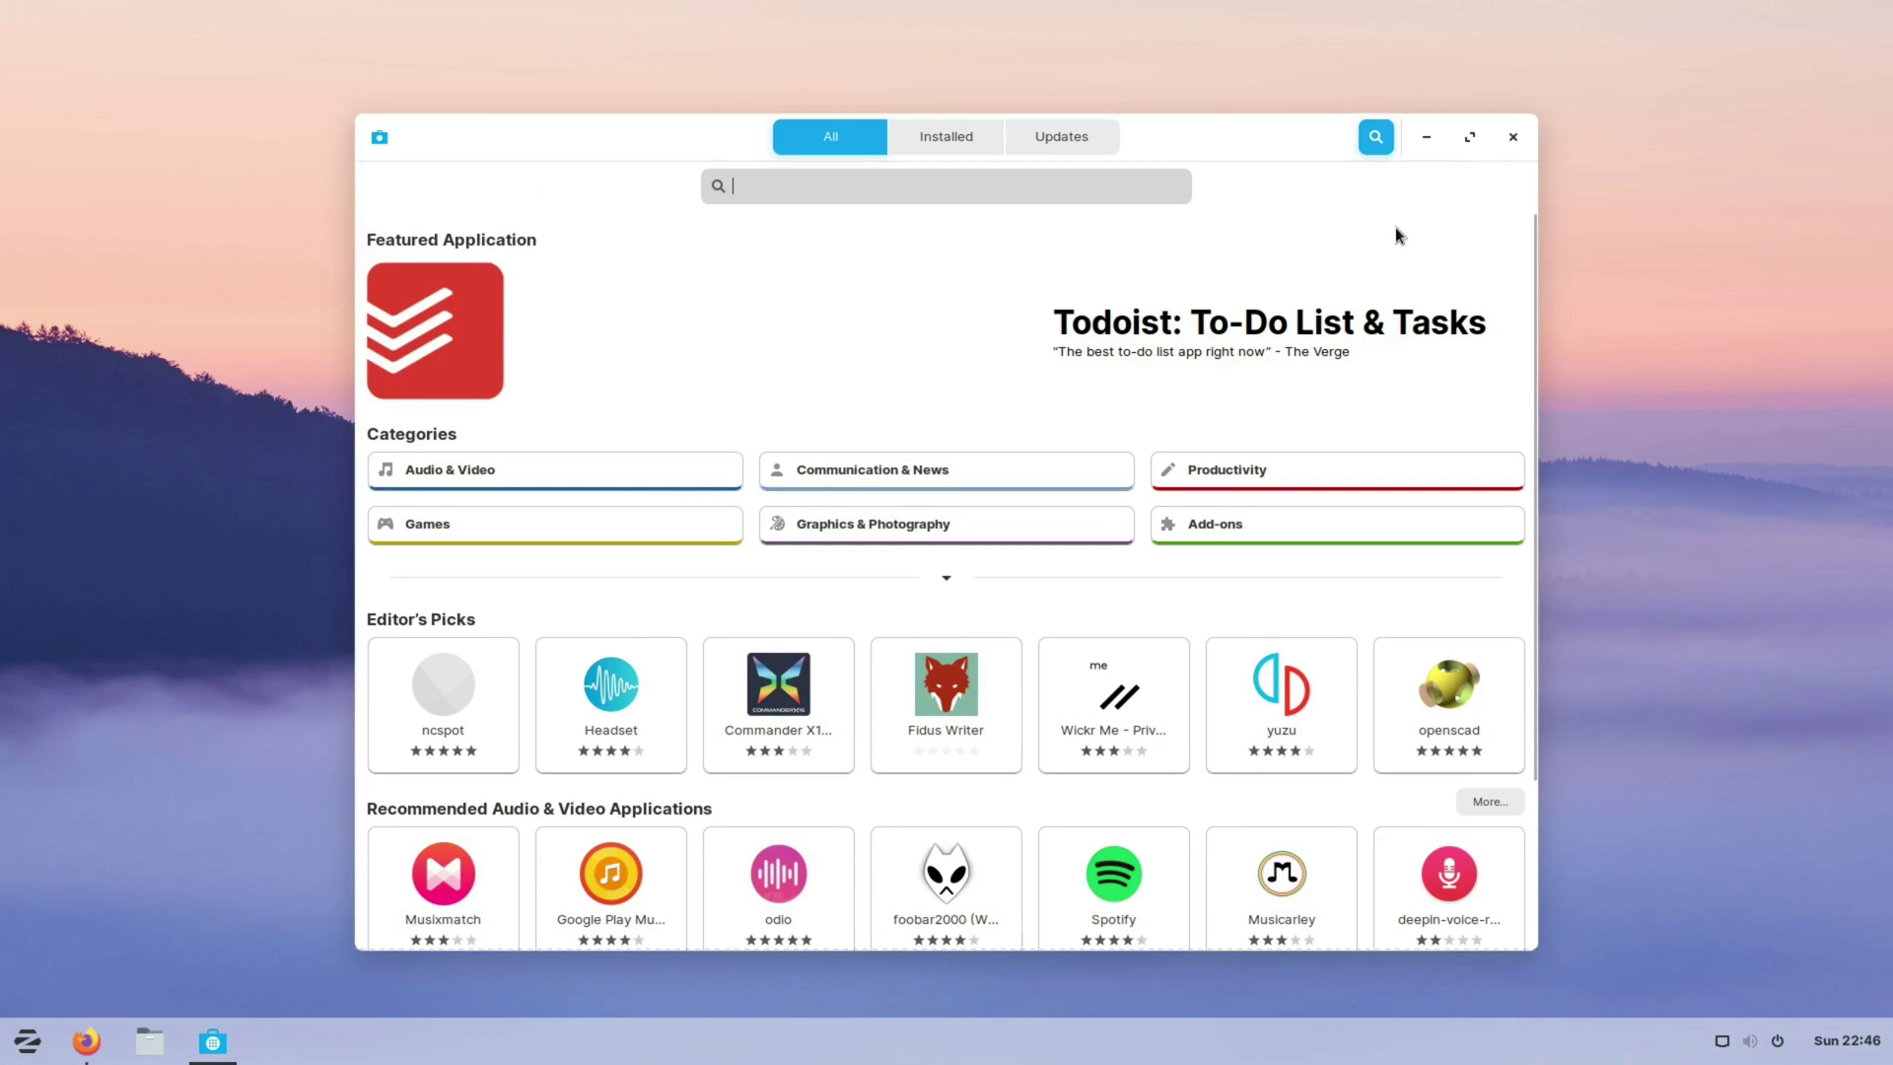
text(m)
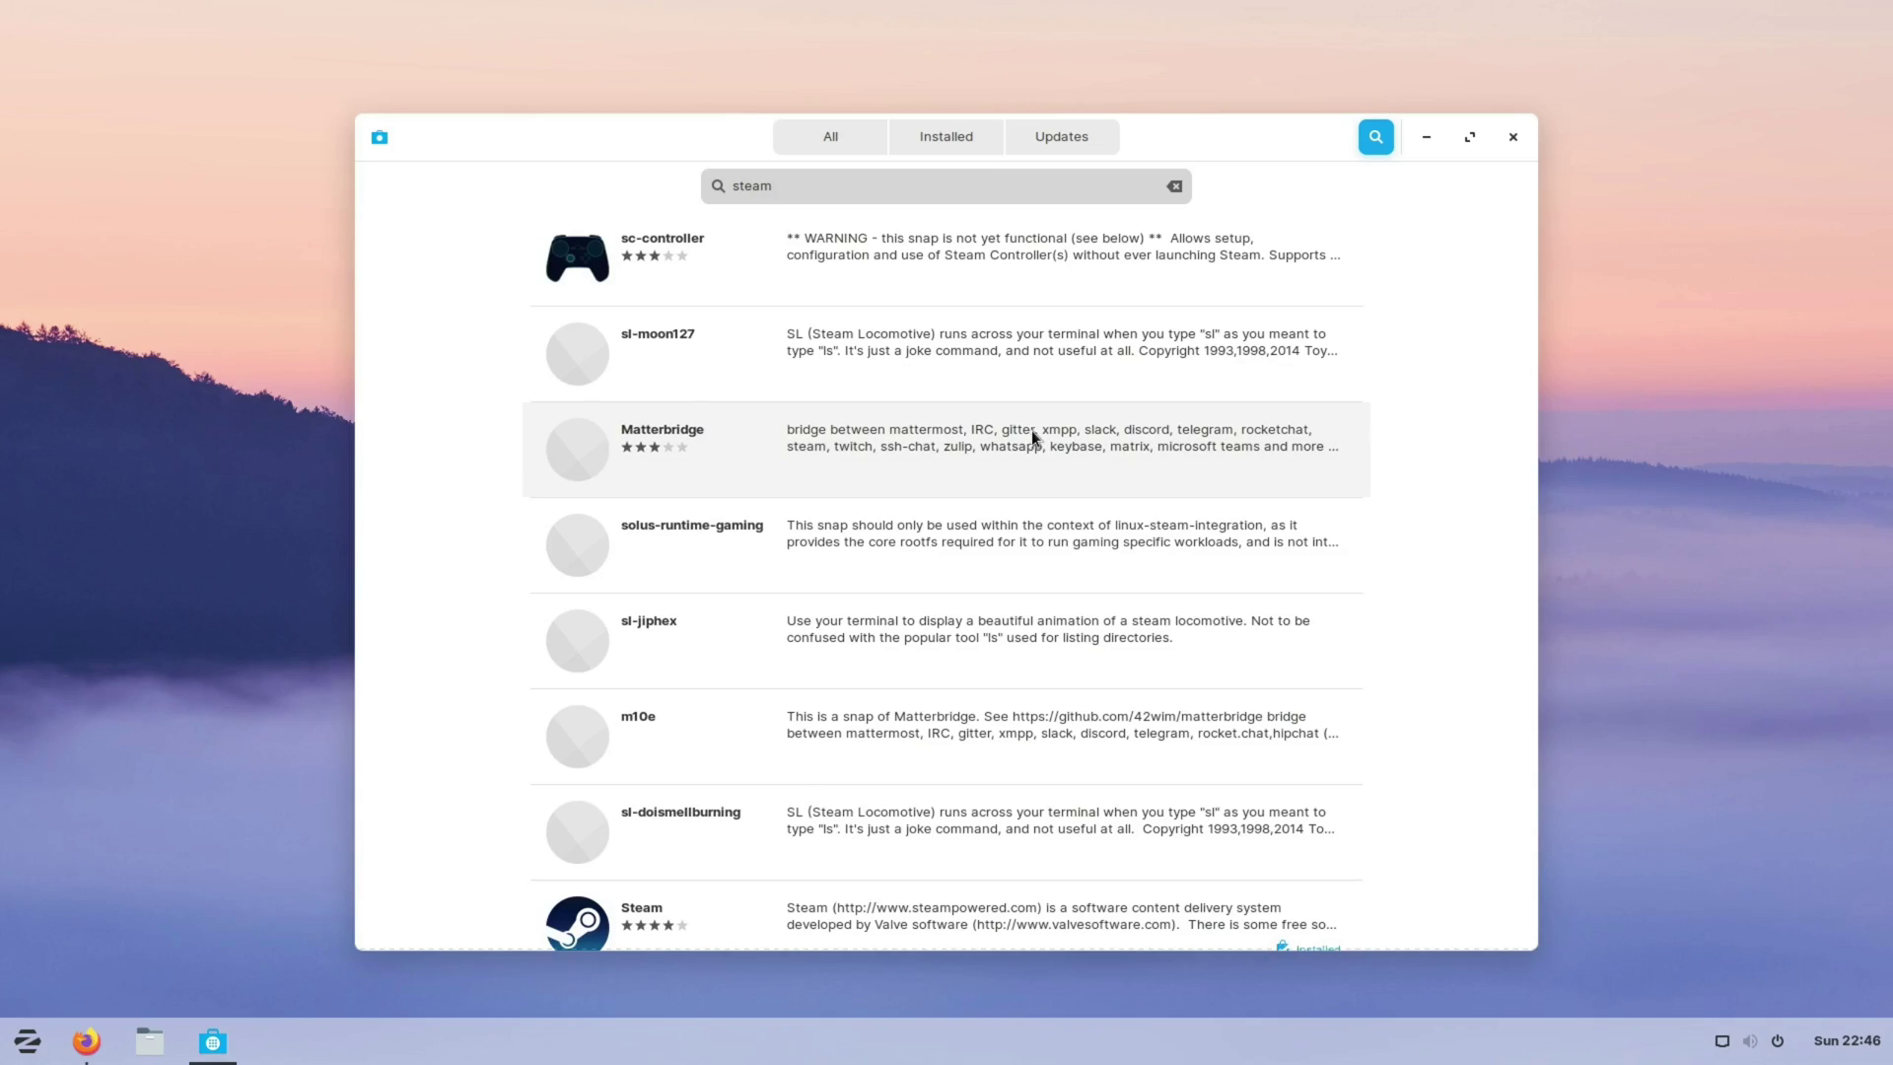
scroll(960, 631, down, 5)
click(896, 644)
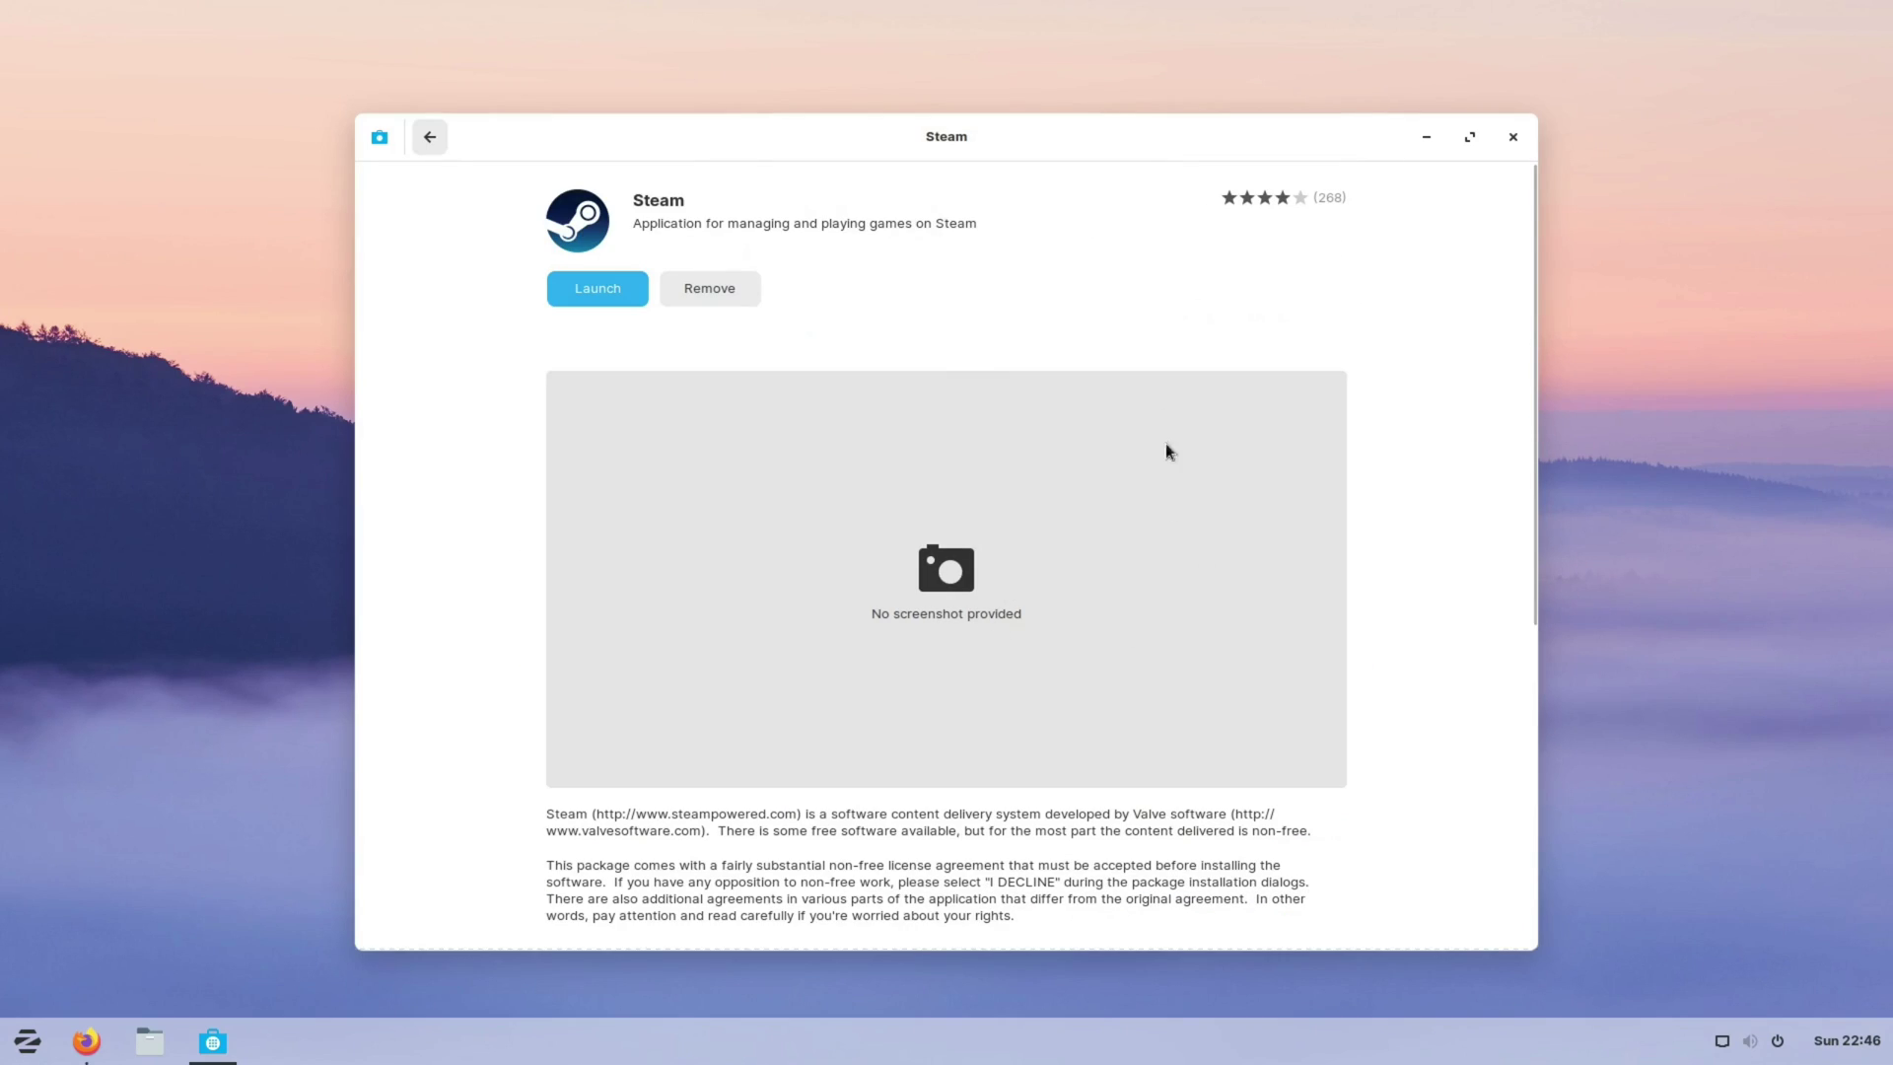
click(612, 298)
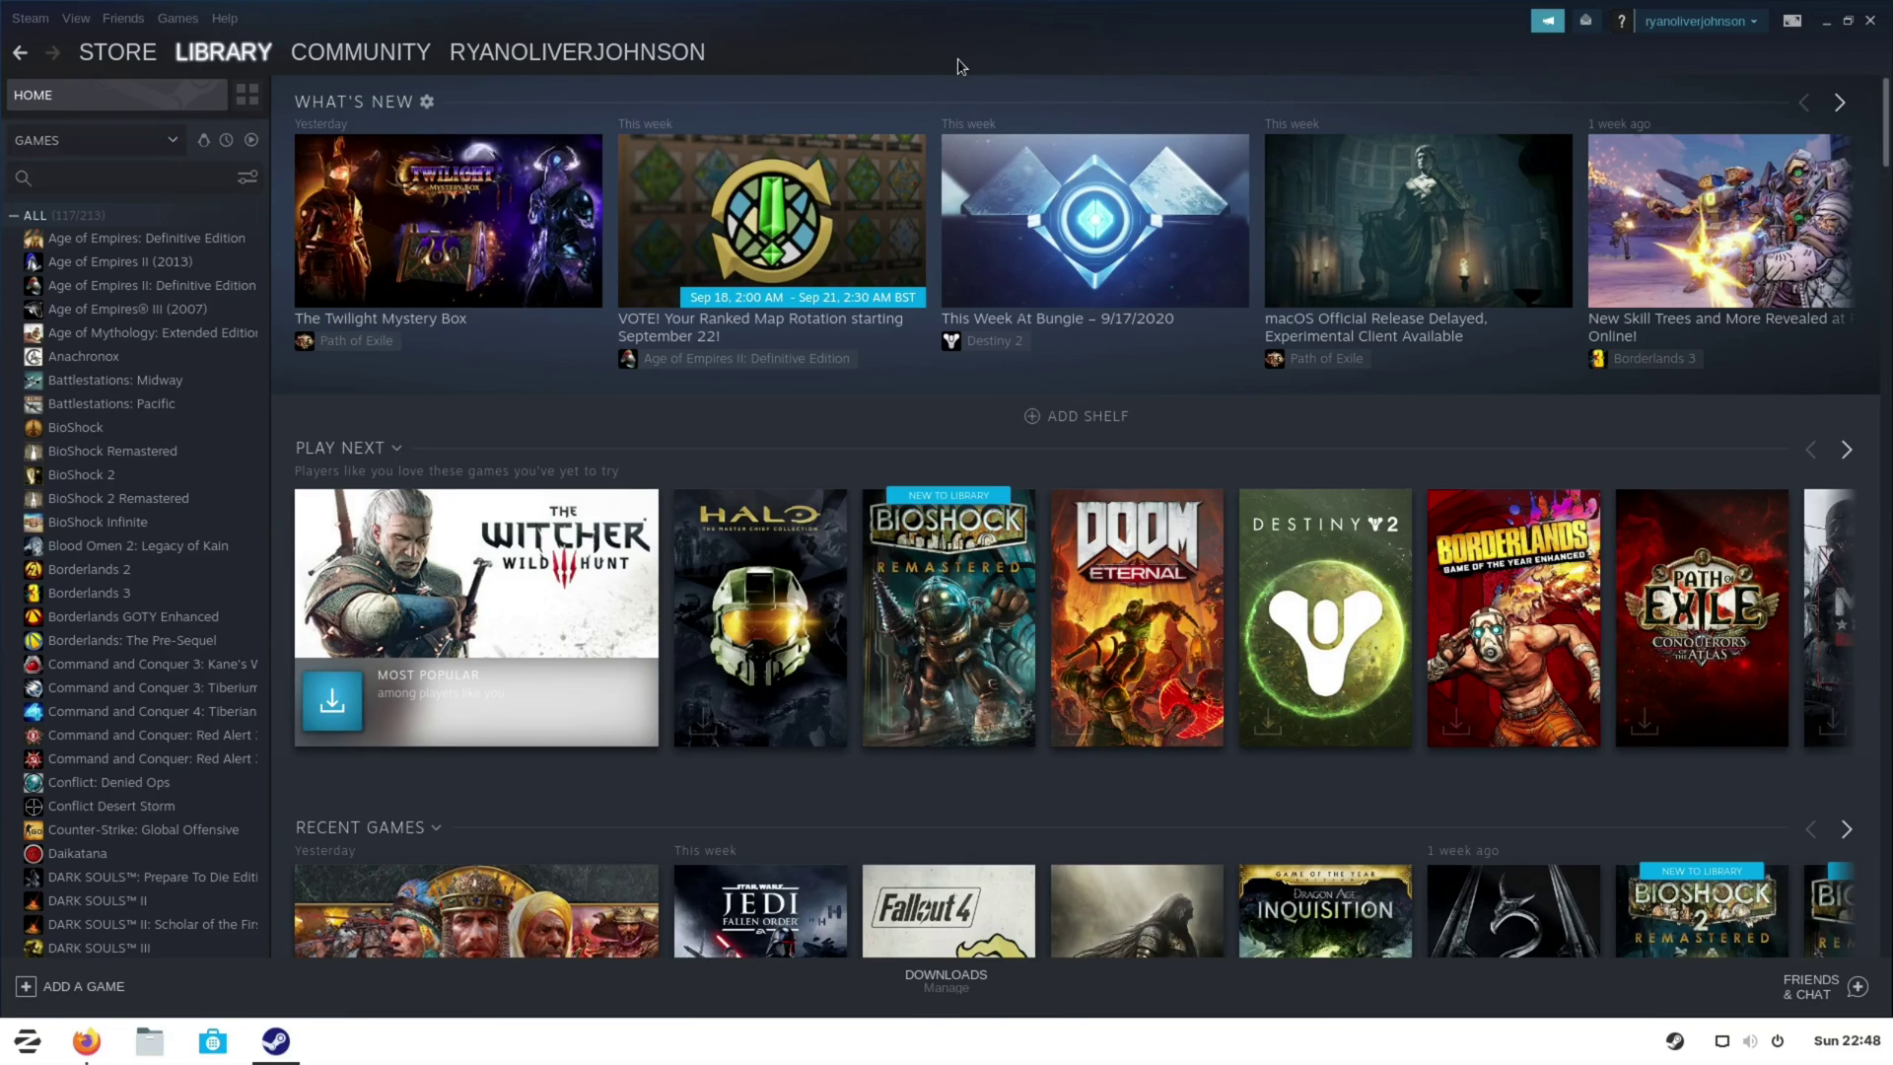
Step: Enable Steam Play for supported and all other titles using Proton 5.0-9, and save
click(29, 17)
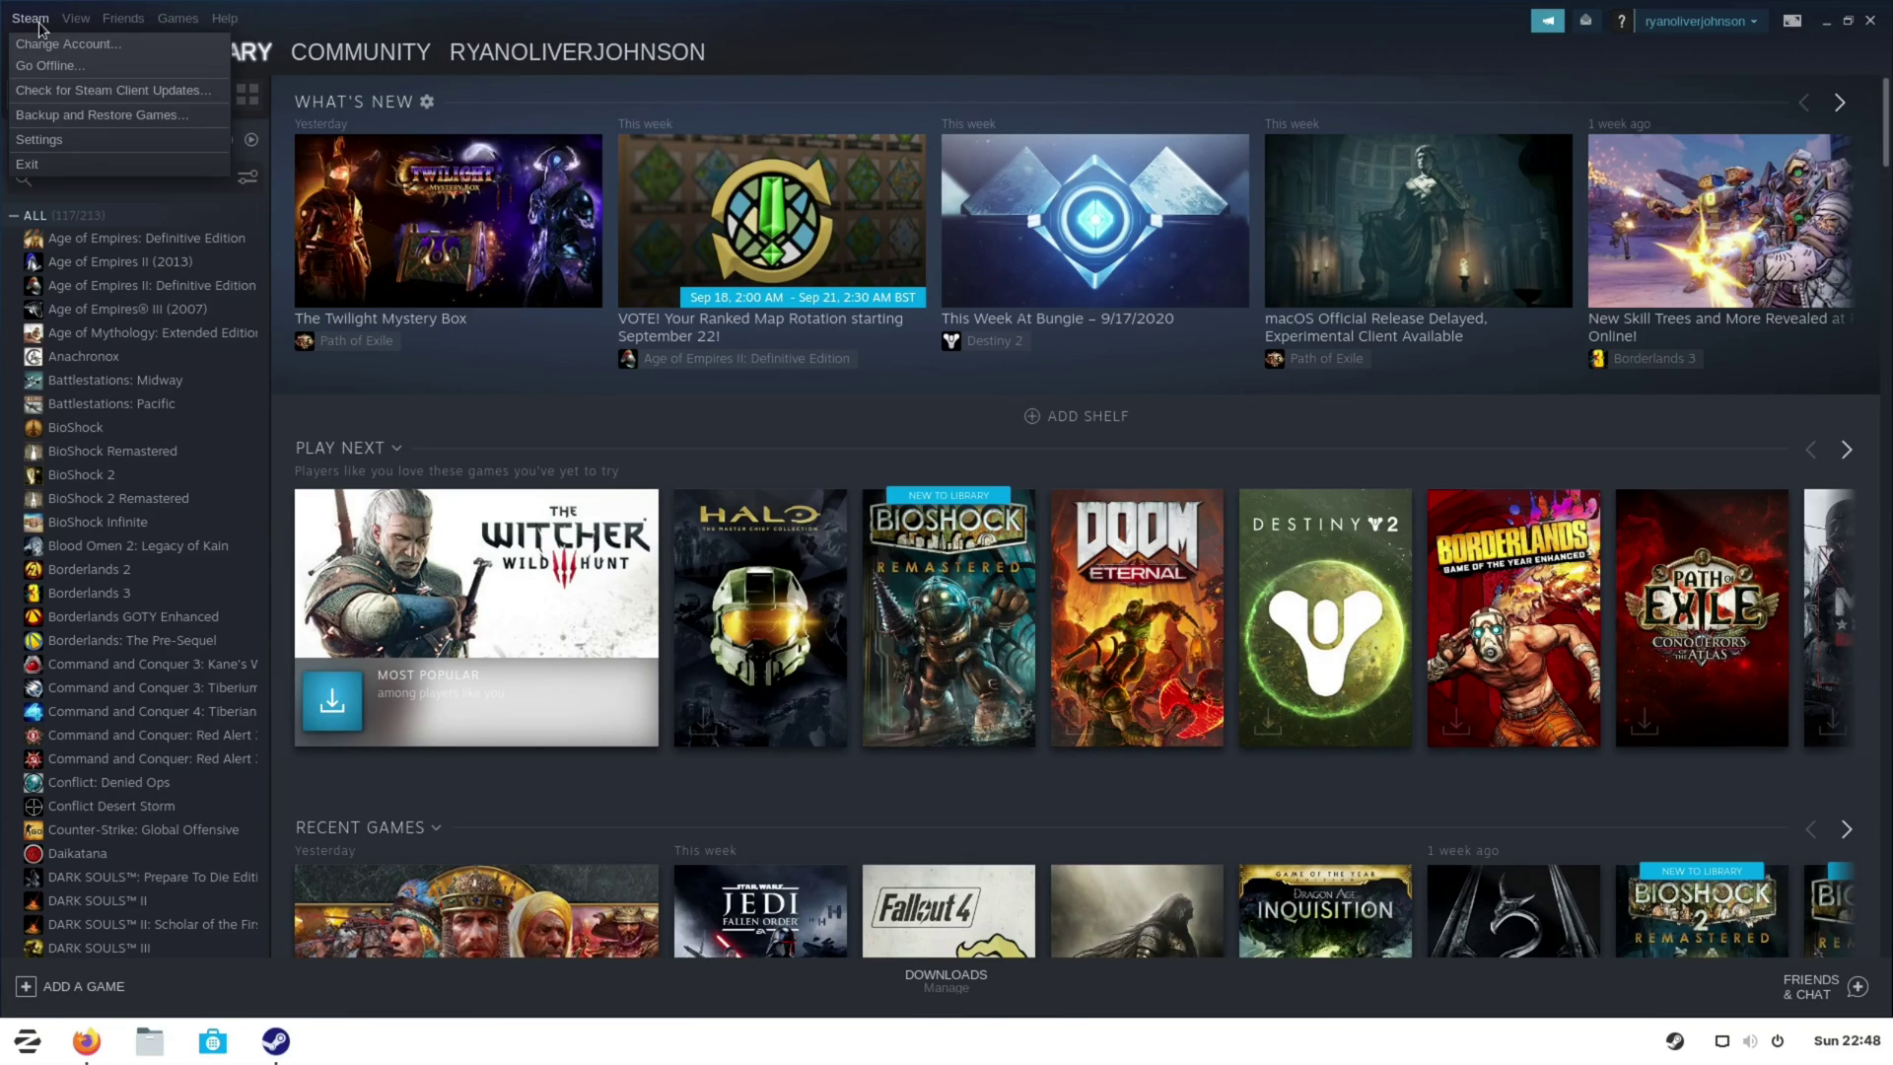
click(39, 139)
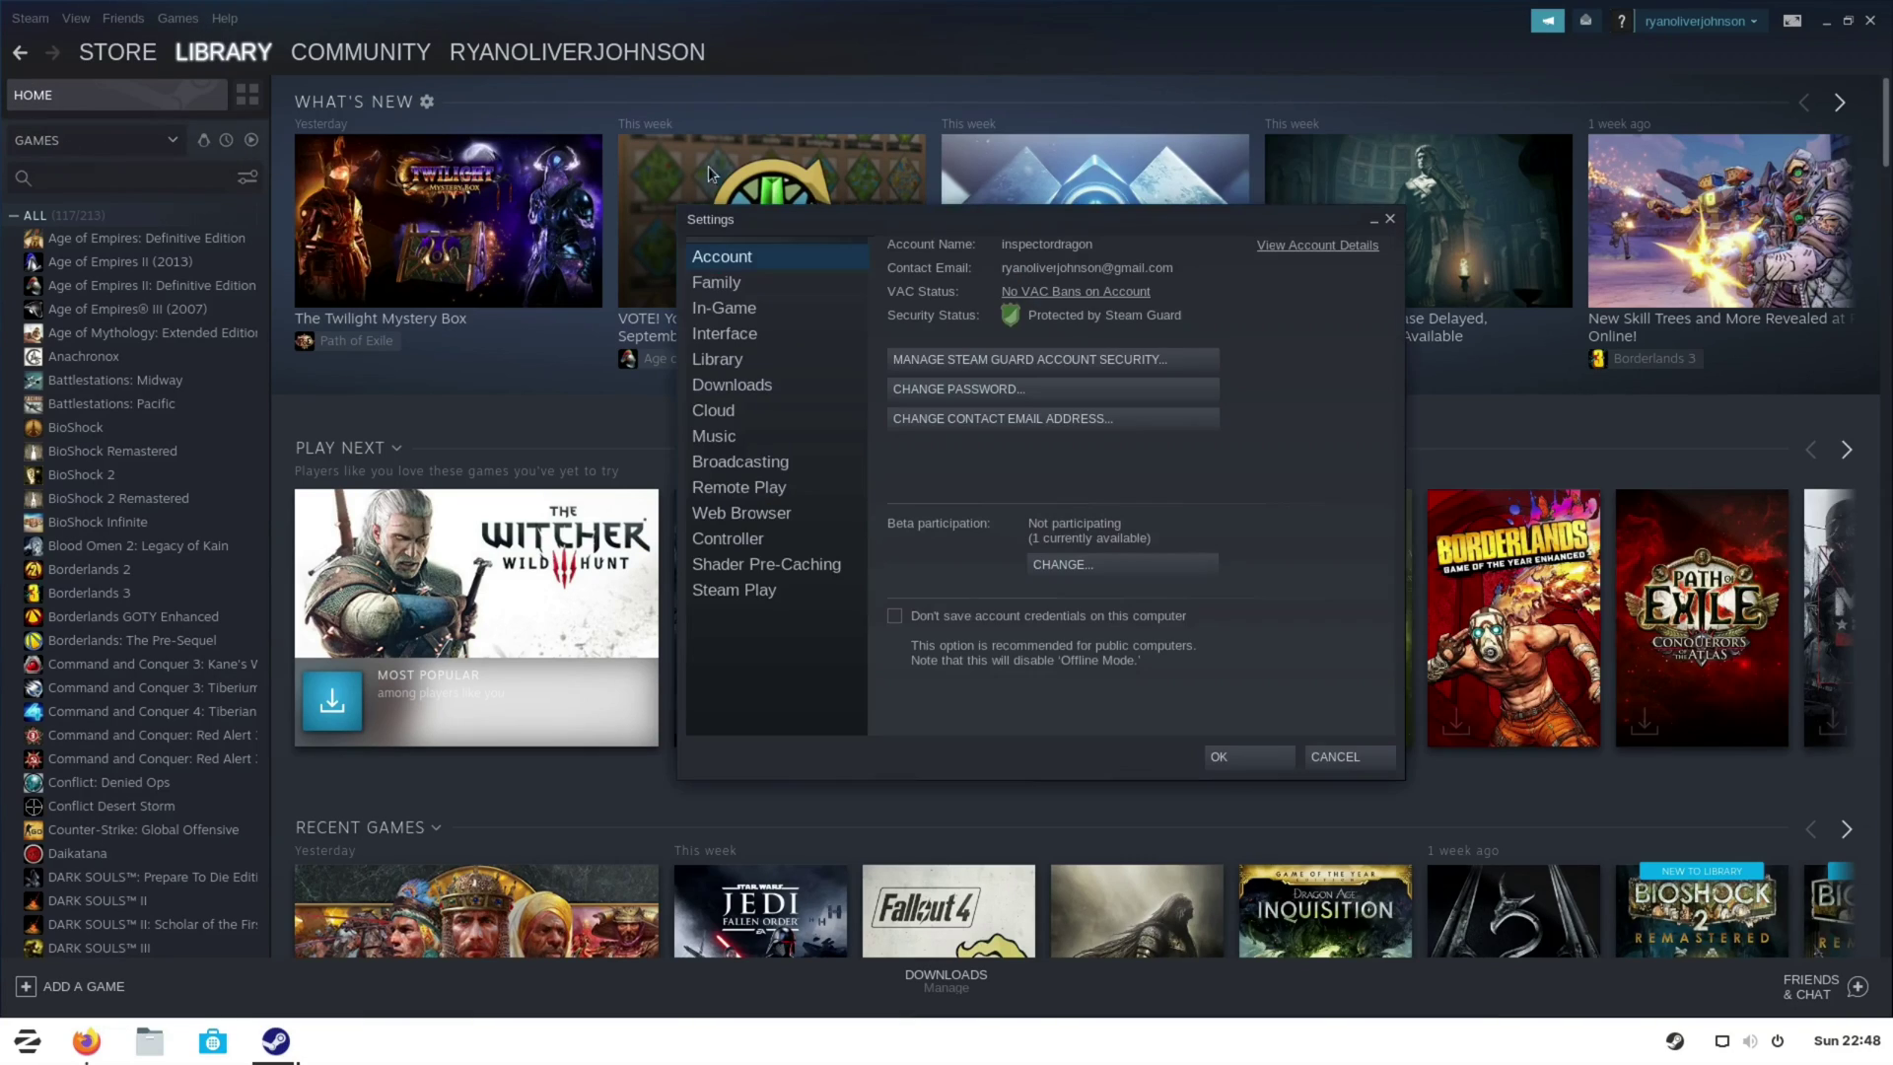
click(747, 583)
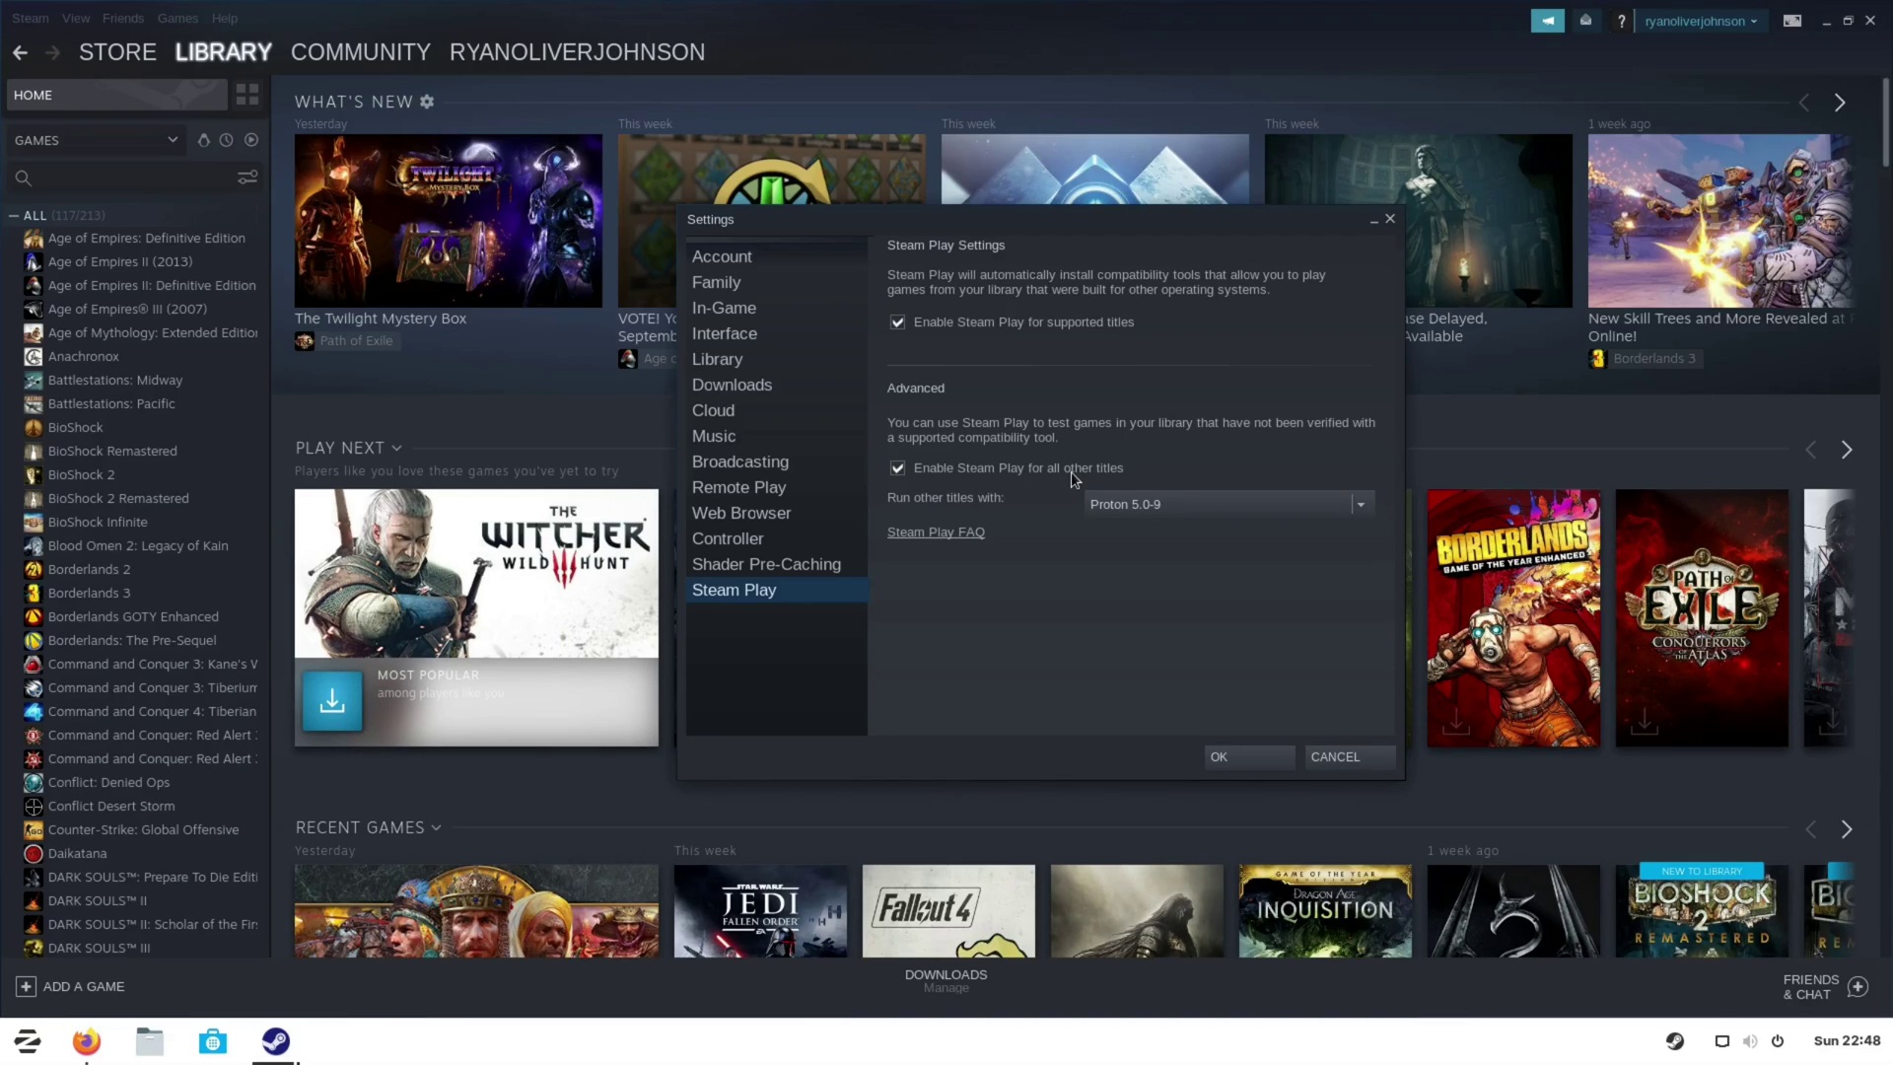
click(1232, 756)
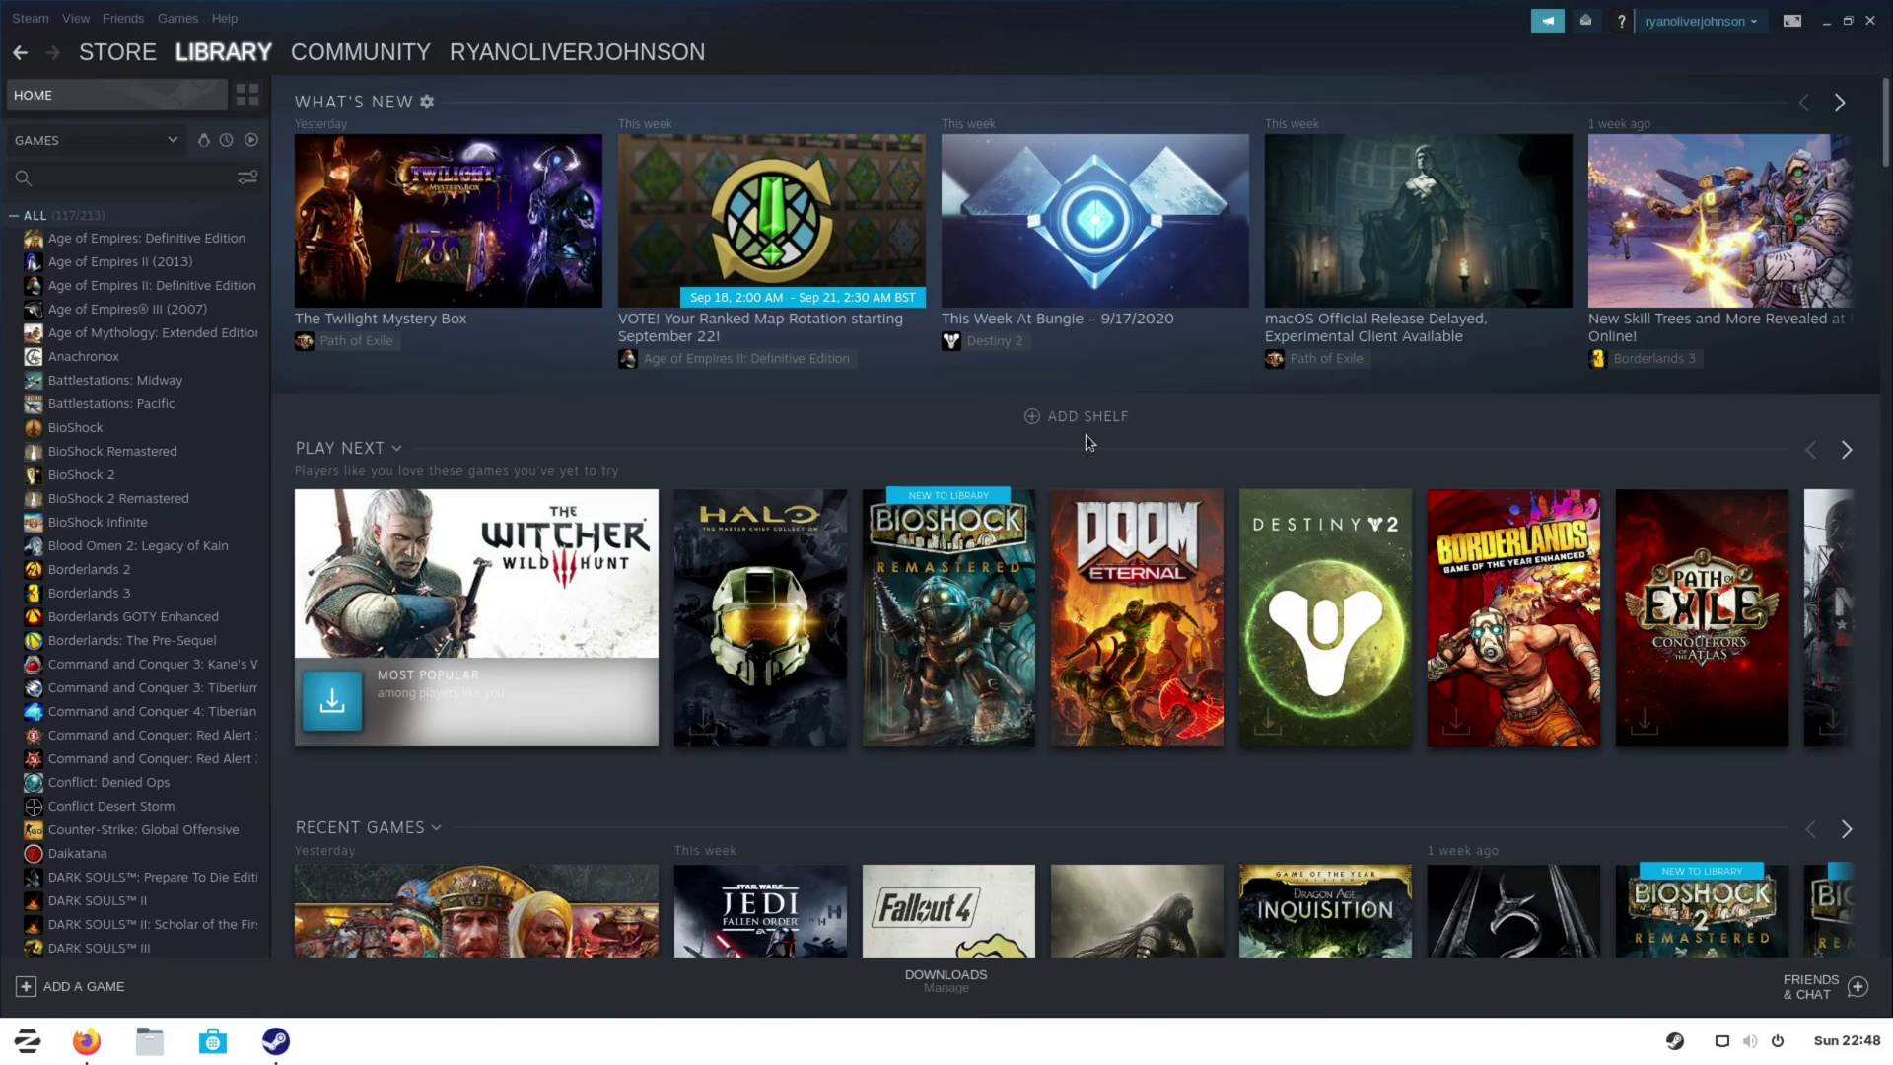
Step: Browse the Battlestations: Pacific, BioShock Infinite and Age of Empires II: Definitive Edition library pages
click(169, 404)
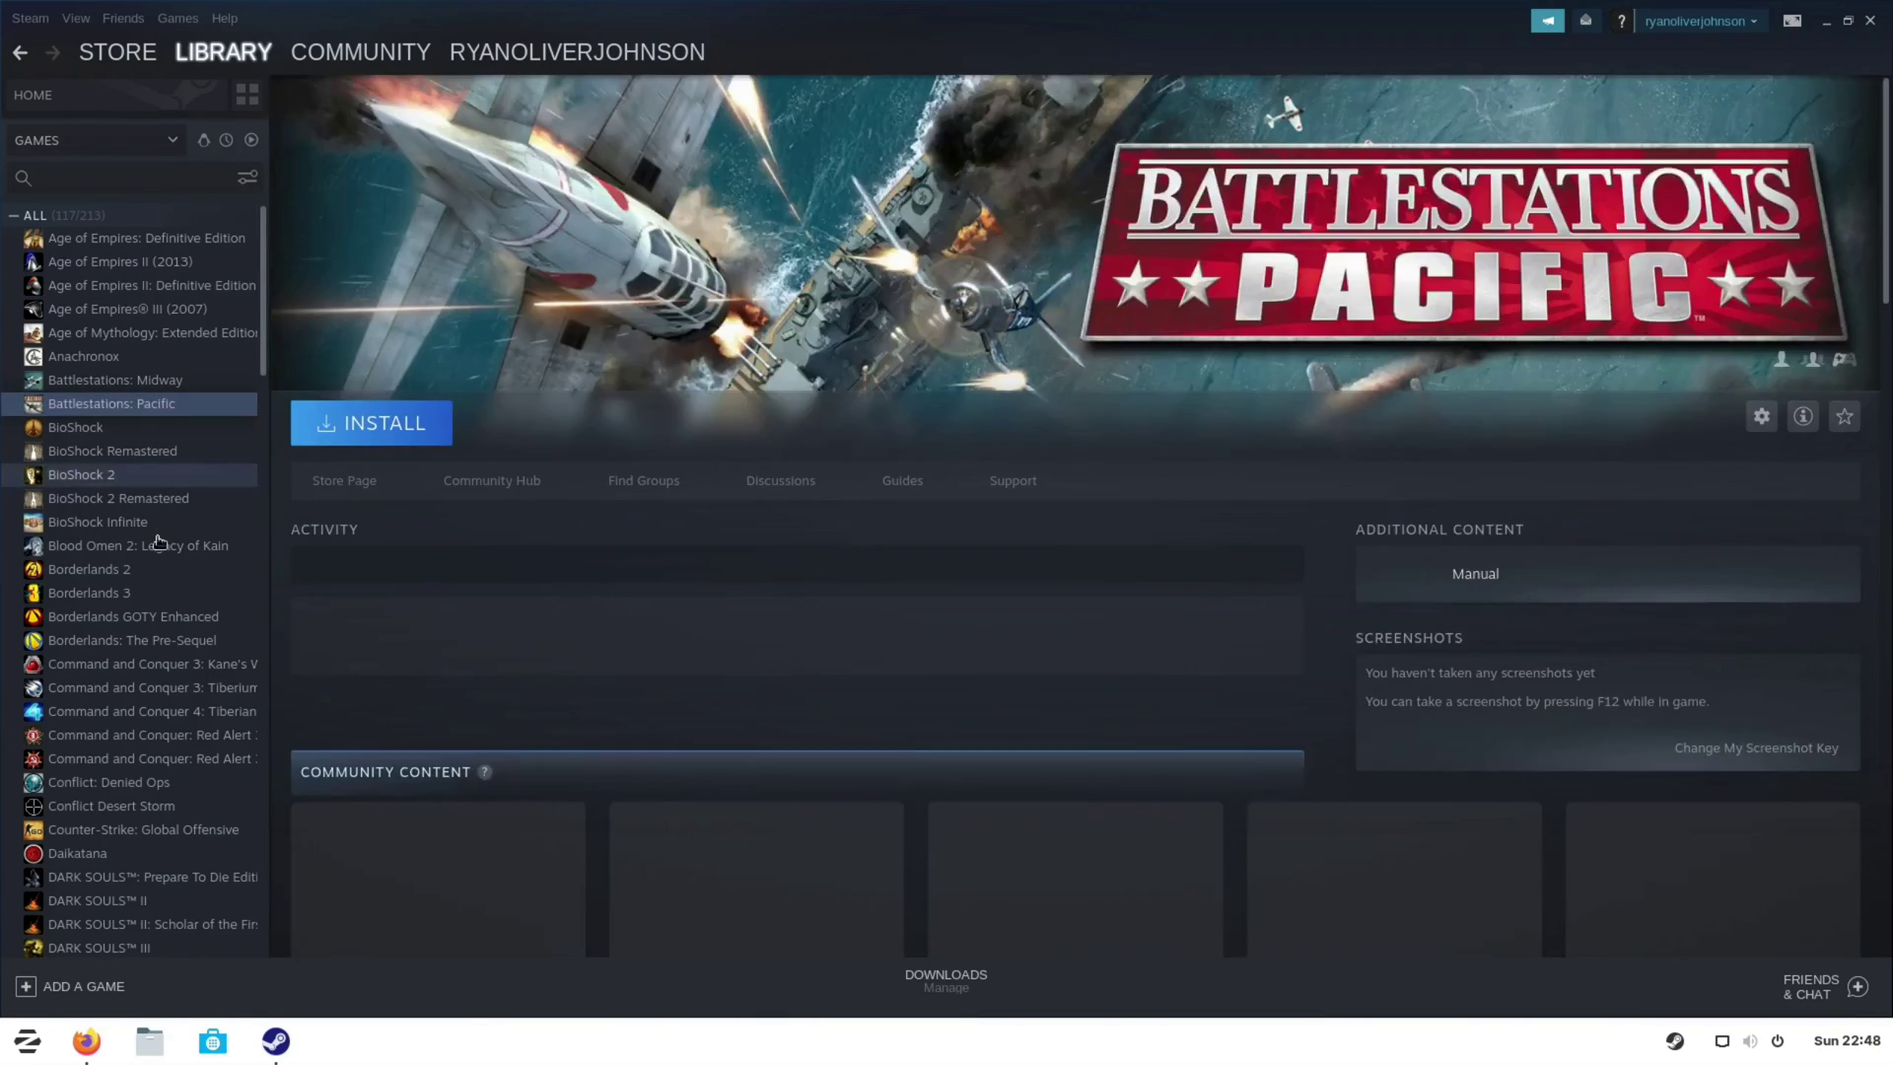
click(150, 522)
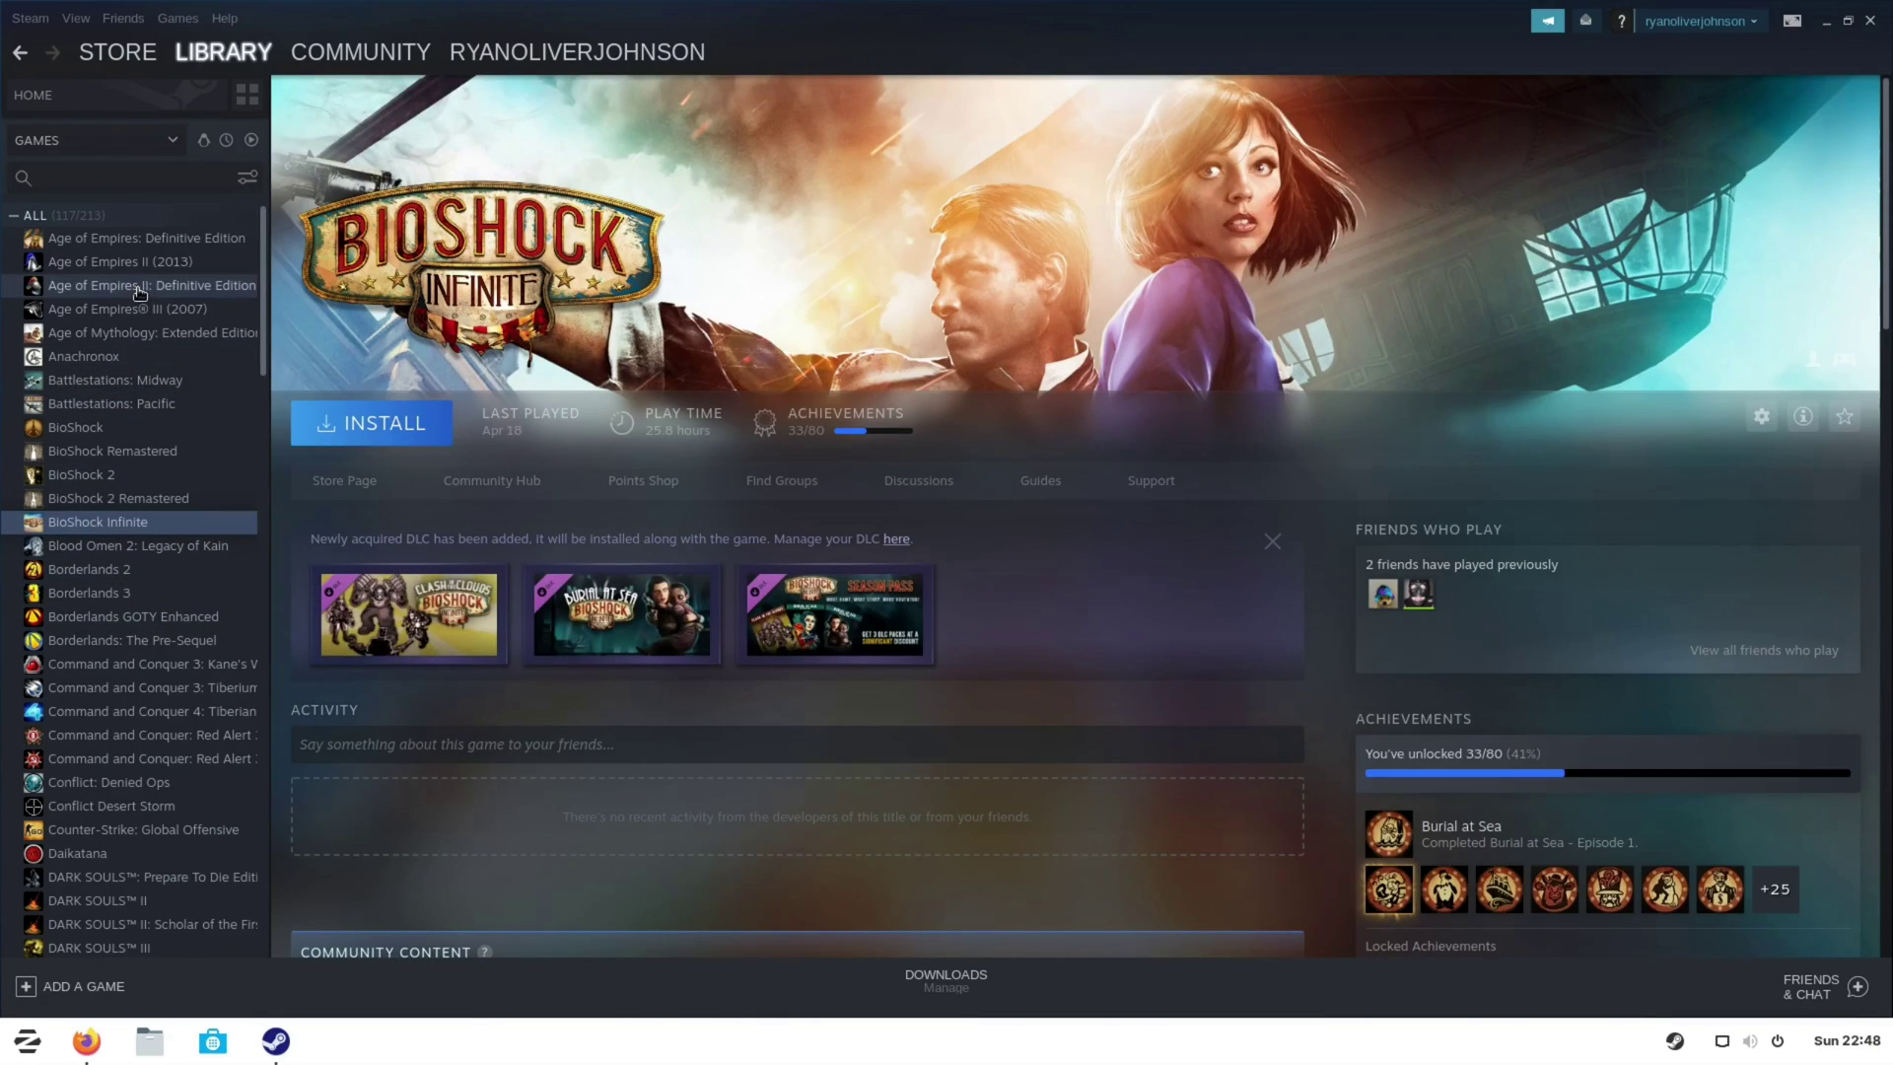
click(139, 286)
scroll(128, 591, down, 5)
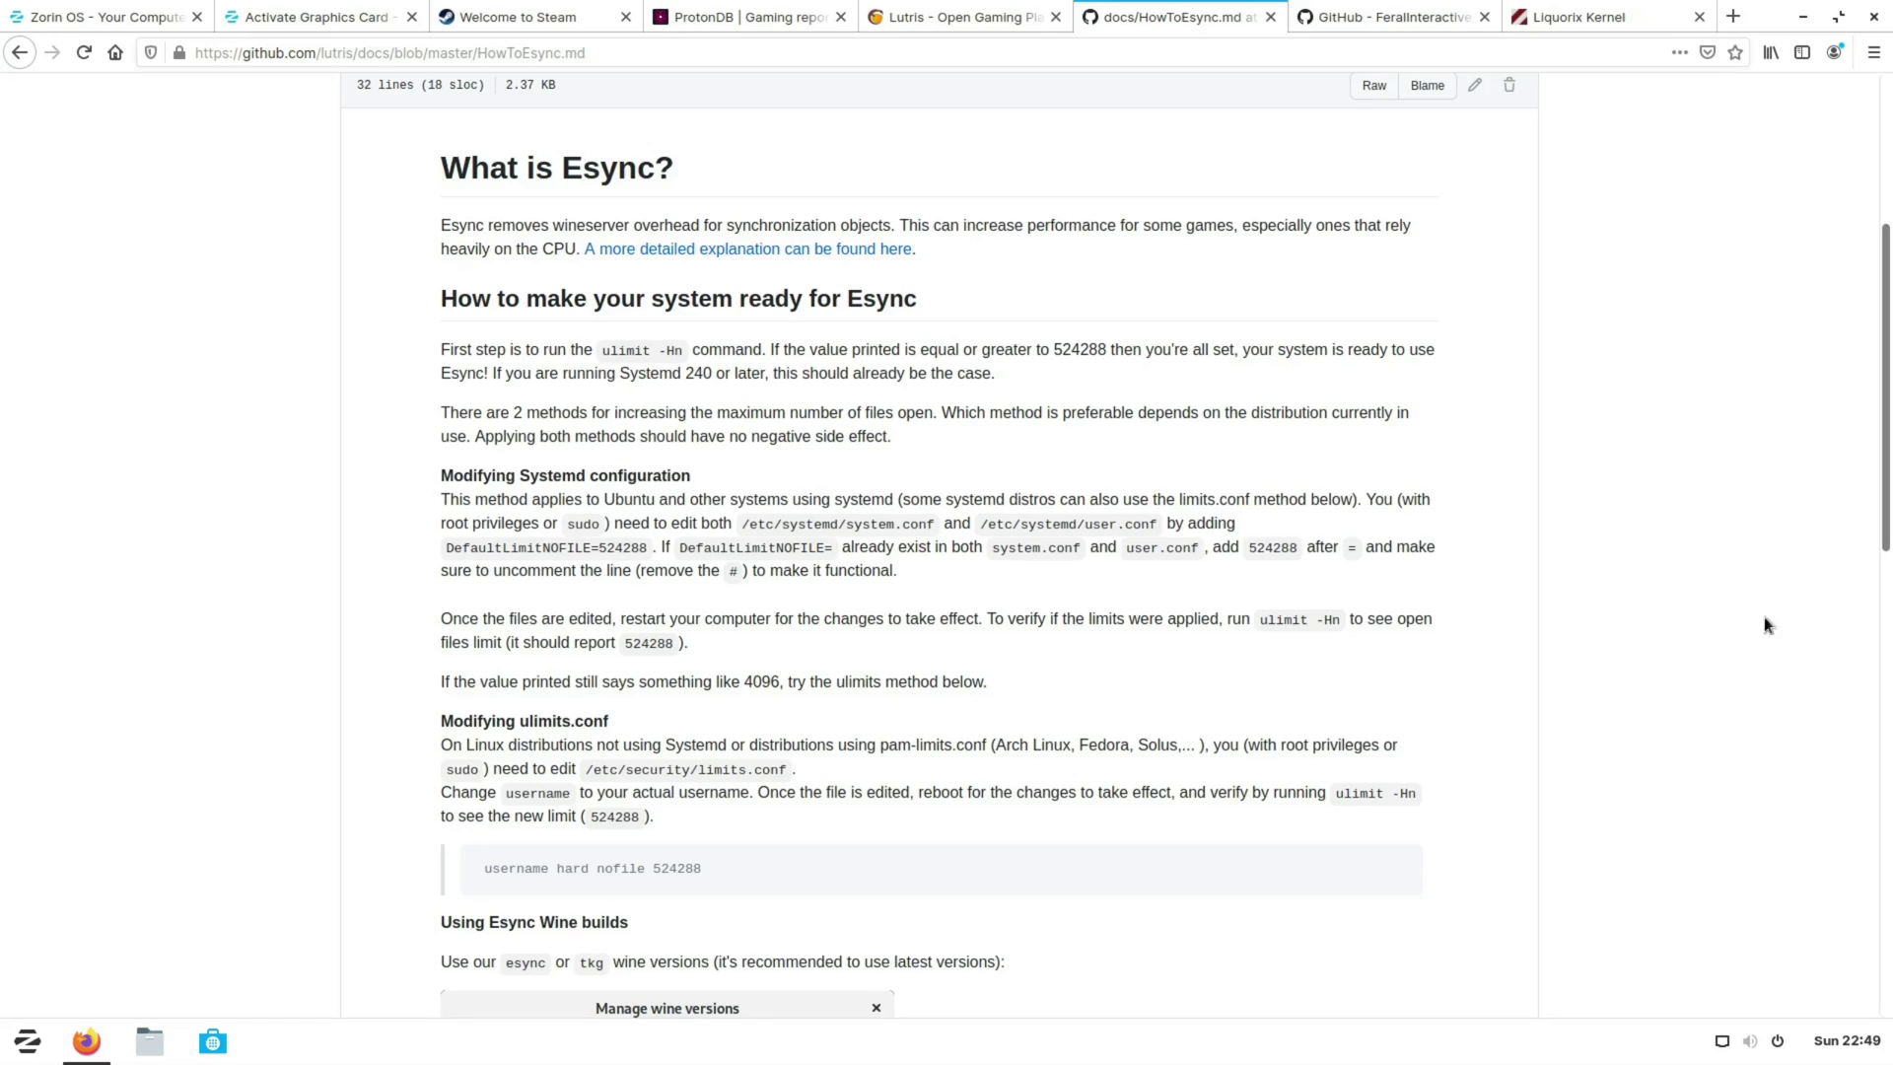
Step: Launch Terminal from the Utilities menu and run ulimit -Hn to check the 524288 limit
click(14, 1047)
click(122, 855)
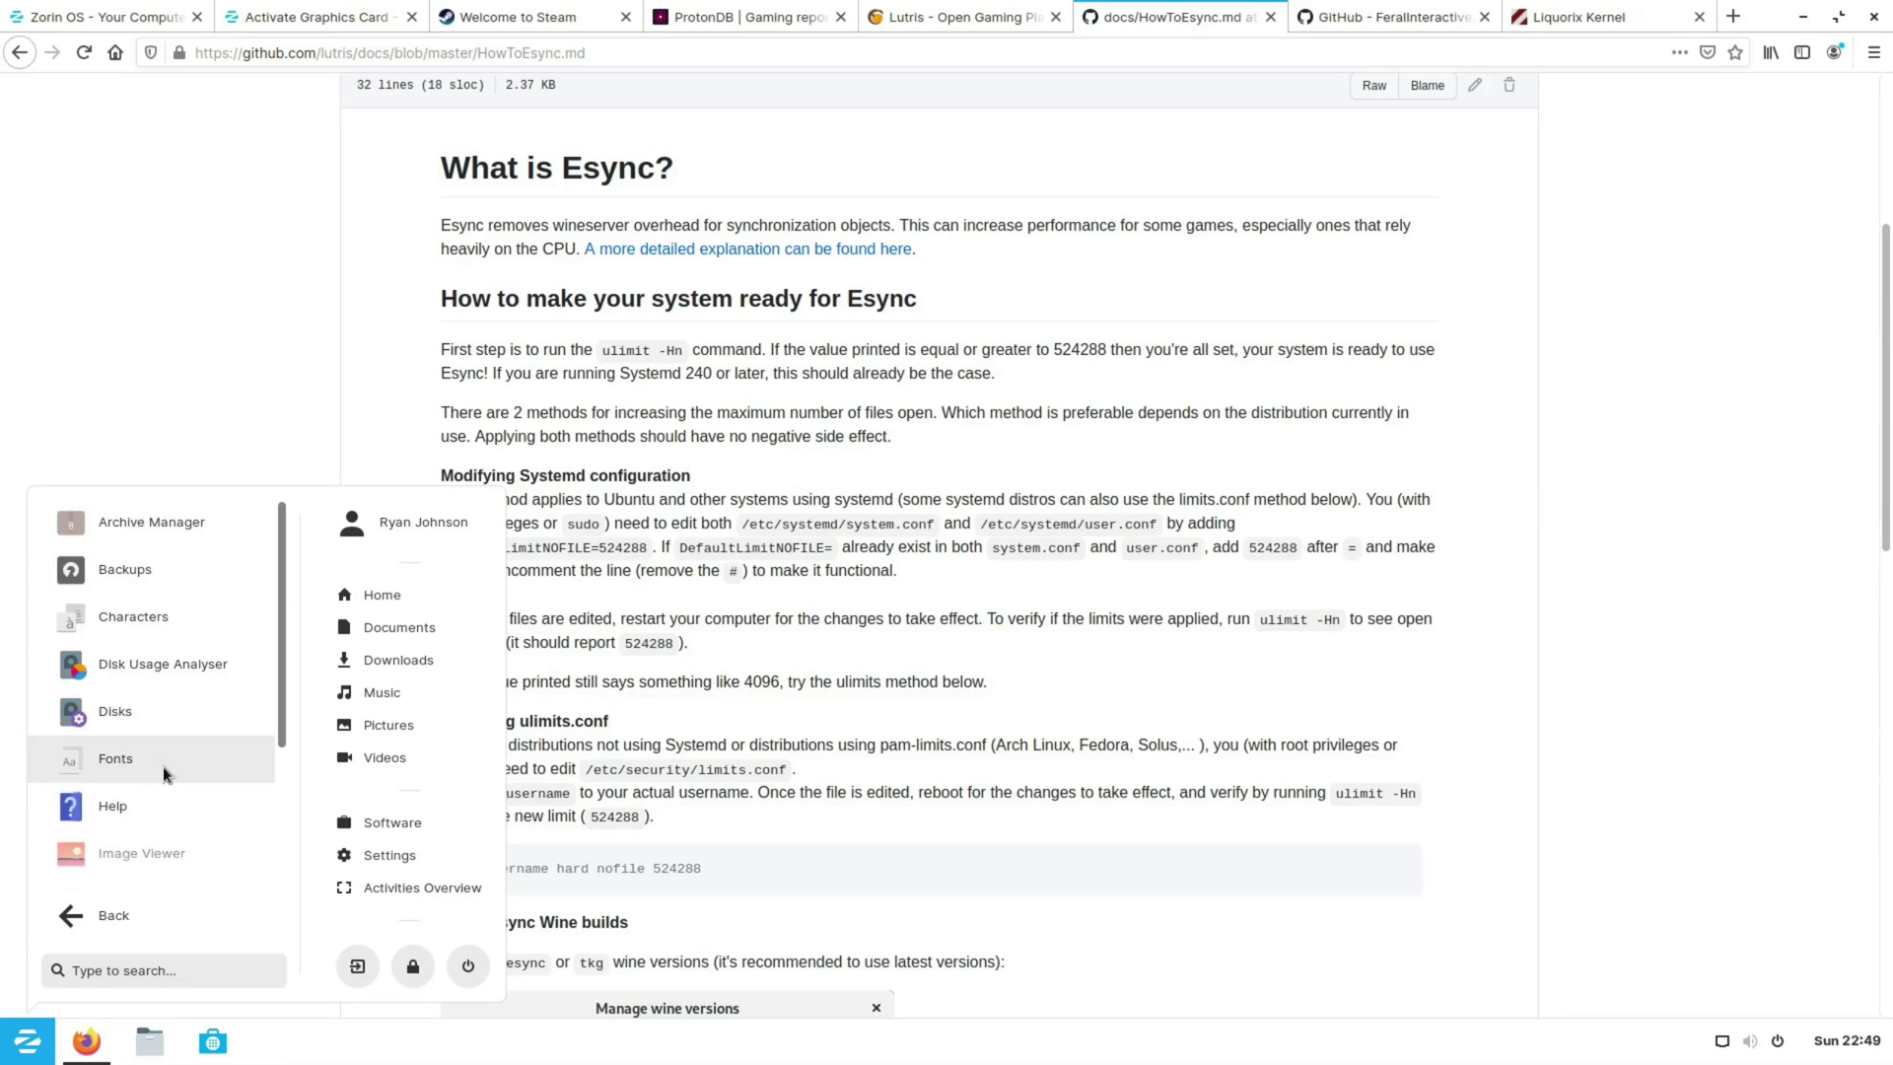
scroll(161, 783, down, 4)
click(161, 869)
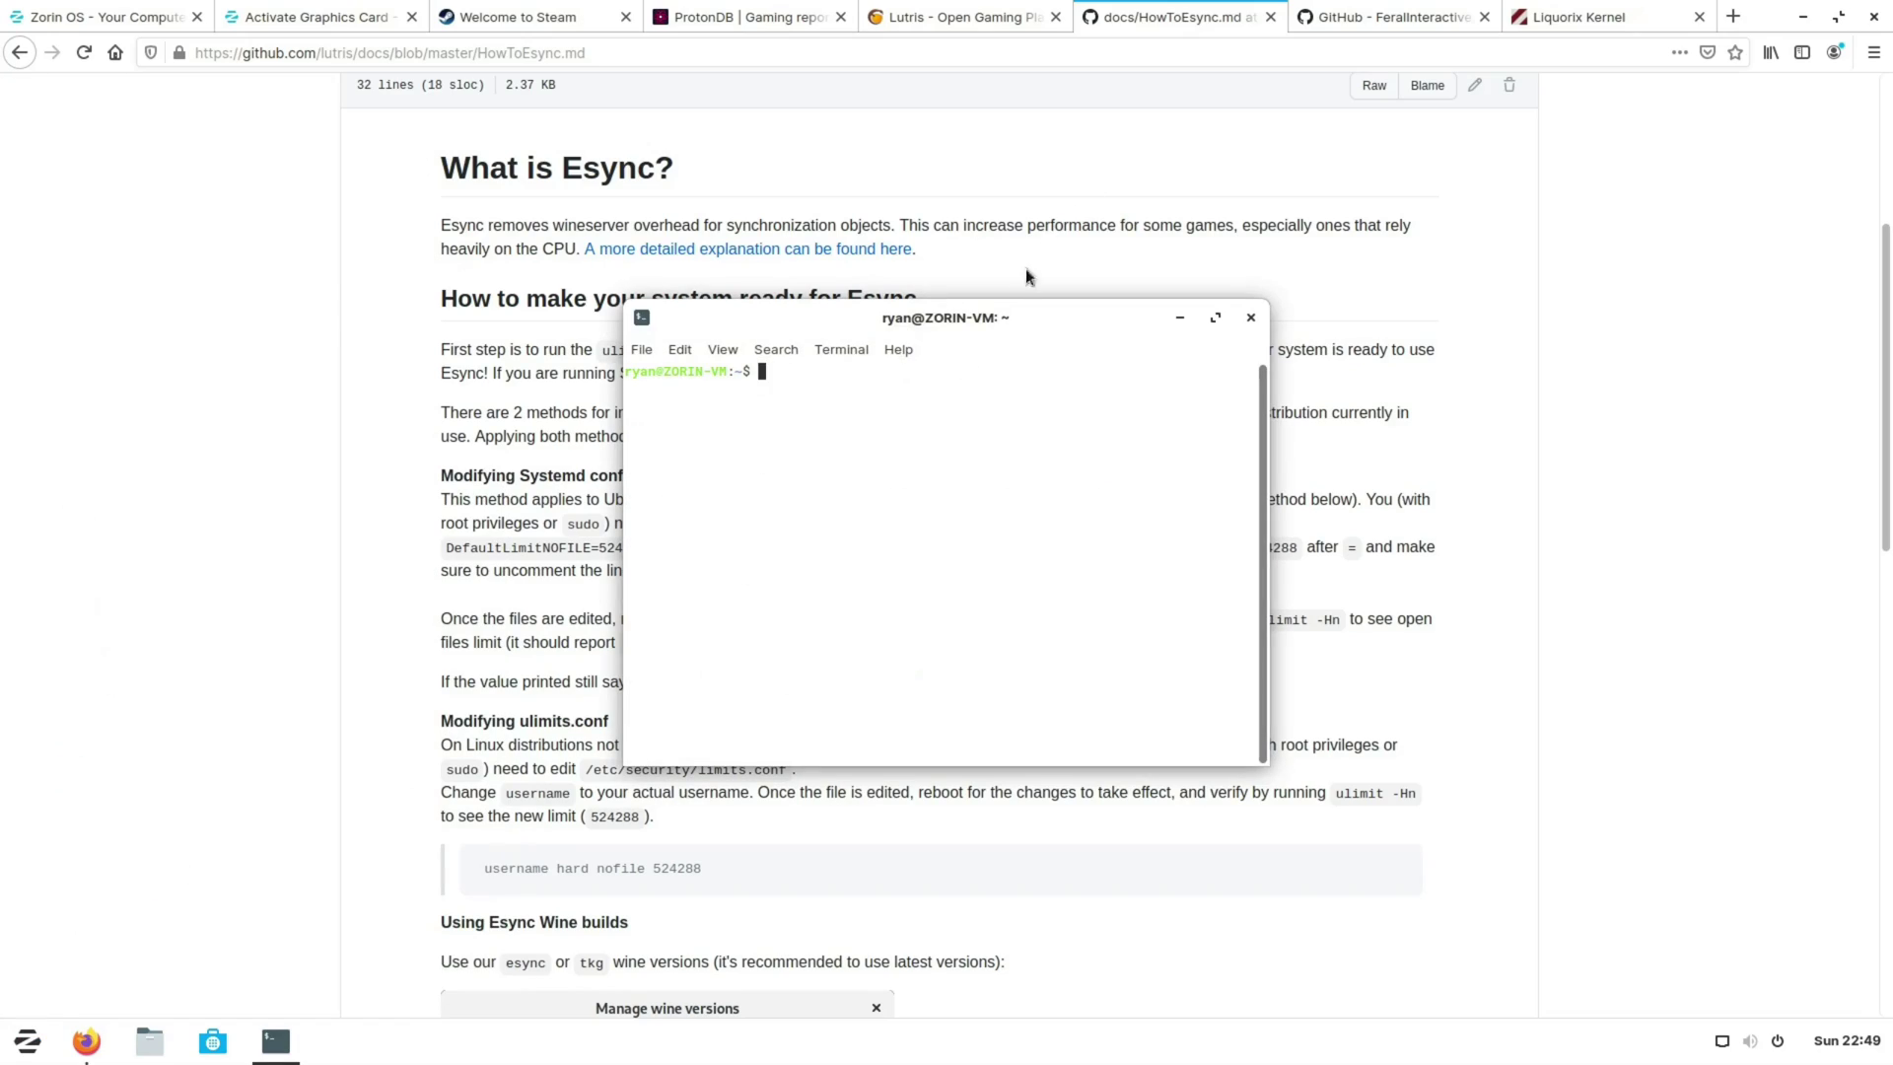
text(ulimit -Hn)
key(Return)
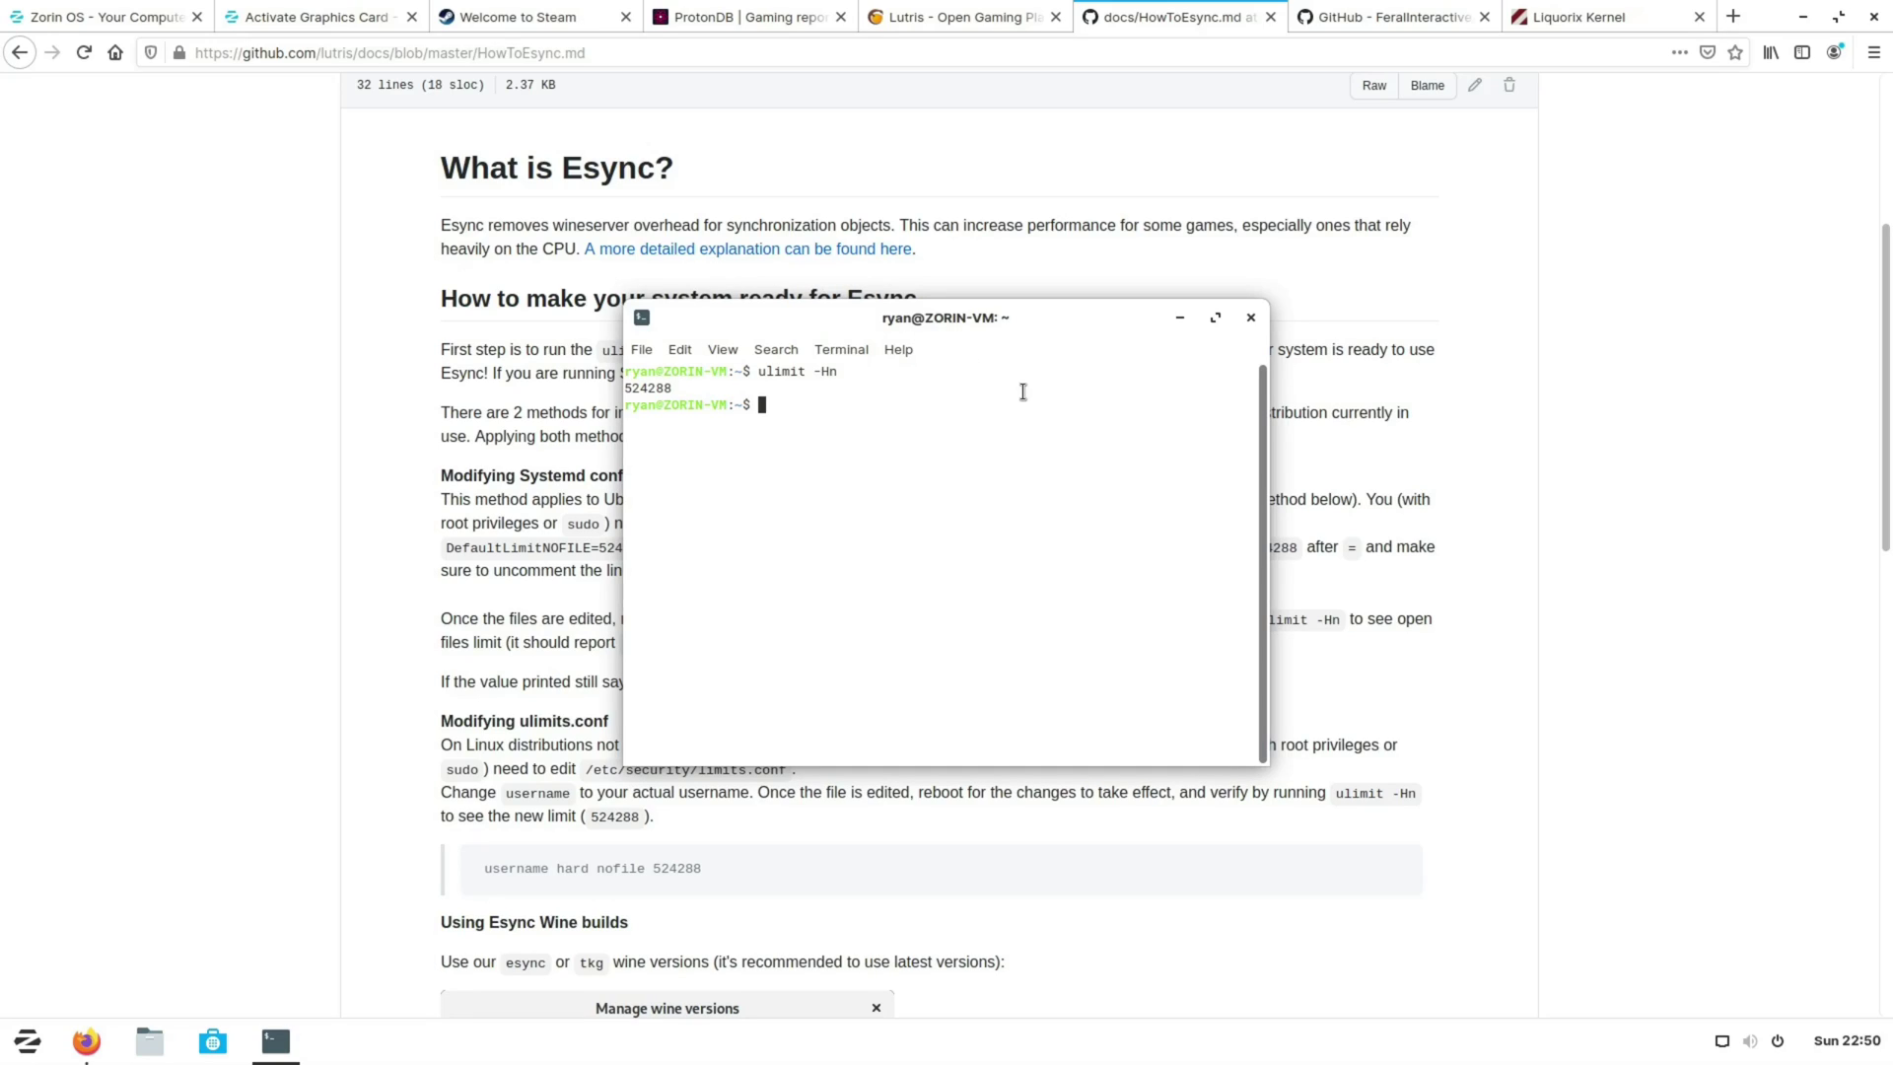
Step: Minimize the terminal and browser to reveal the desktop, then open the file manager
click(1172, 324)
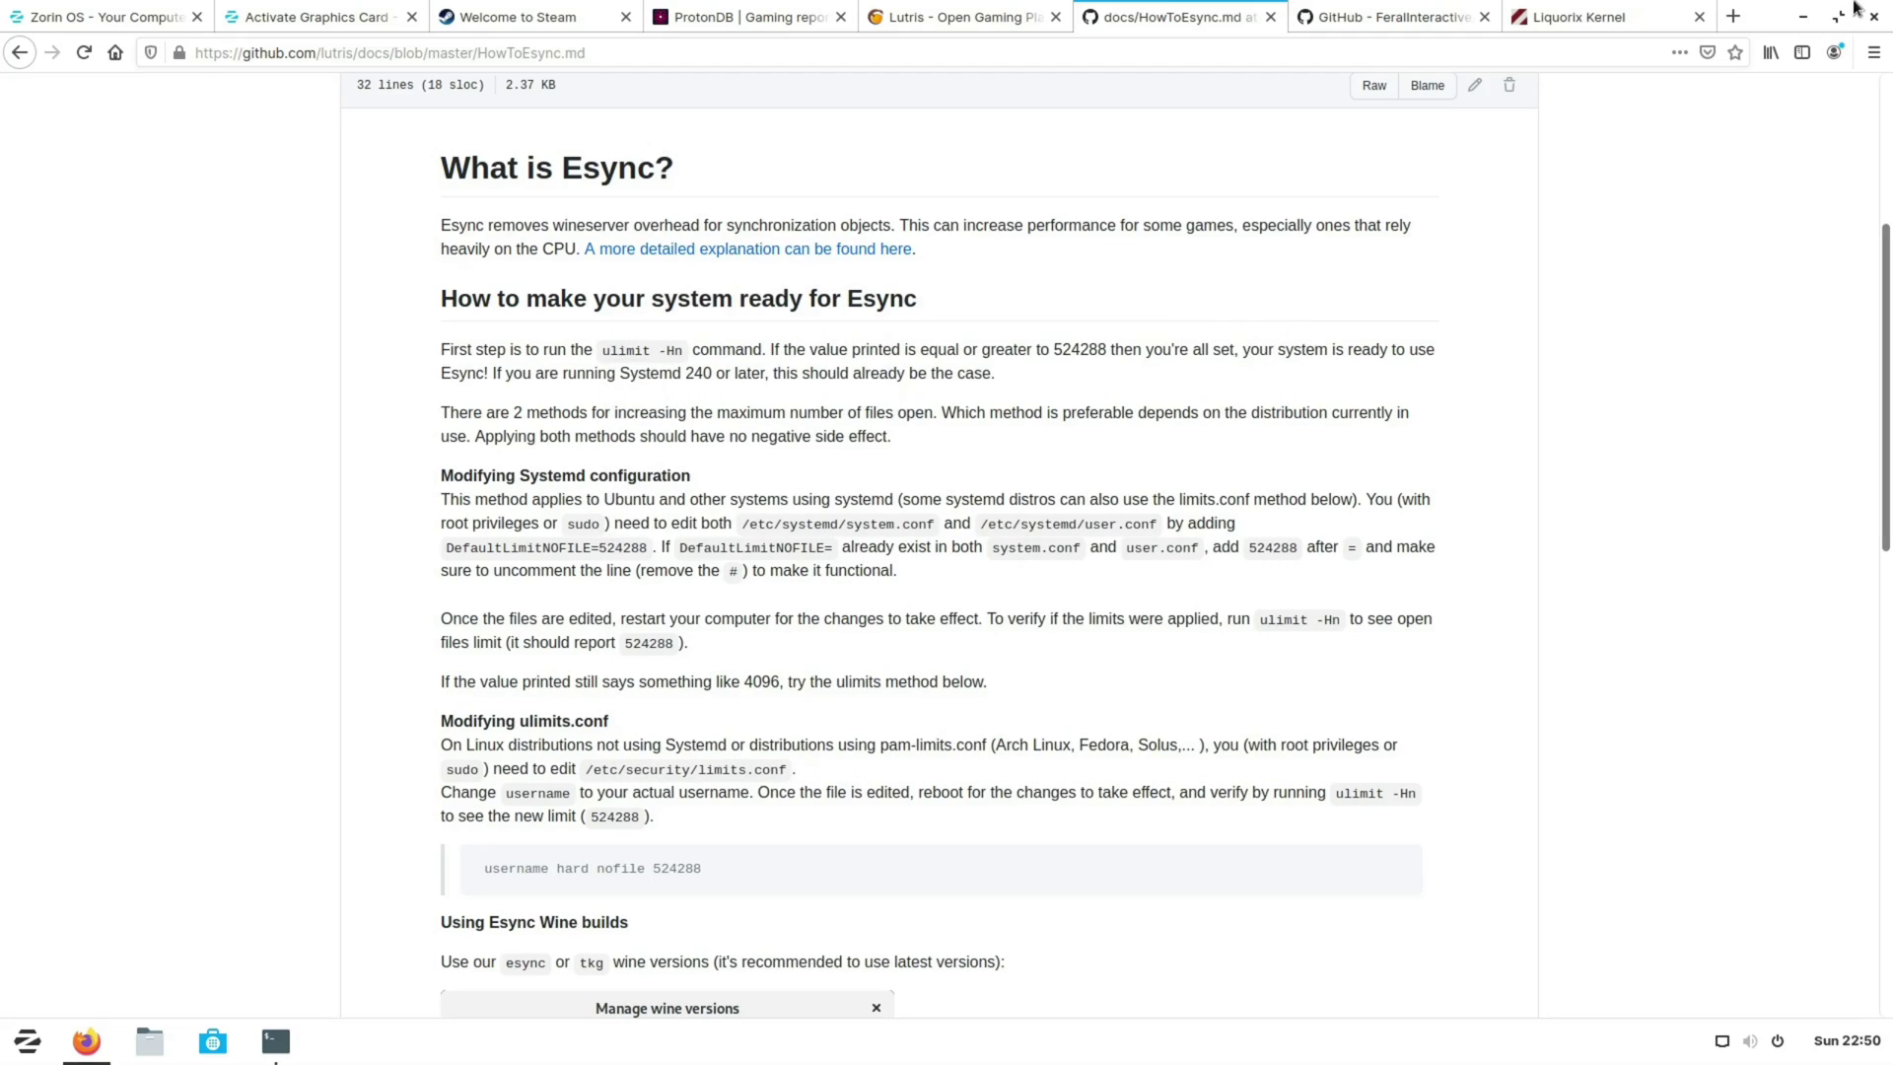
click(1802, 17)
click(149, 1052)
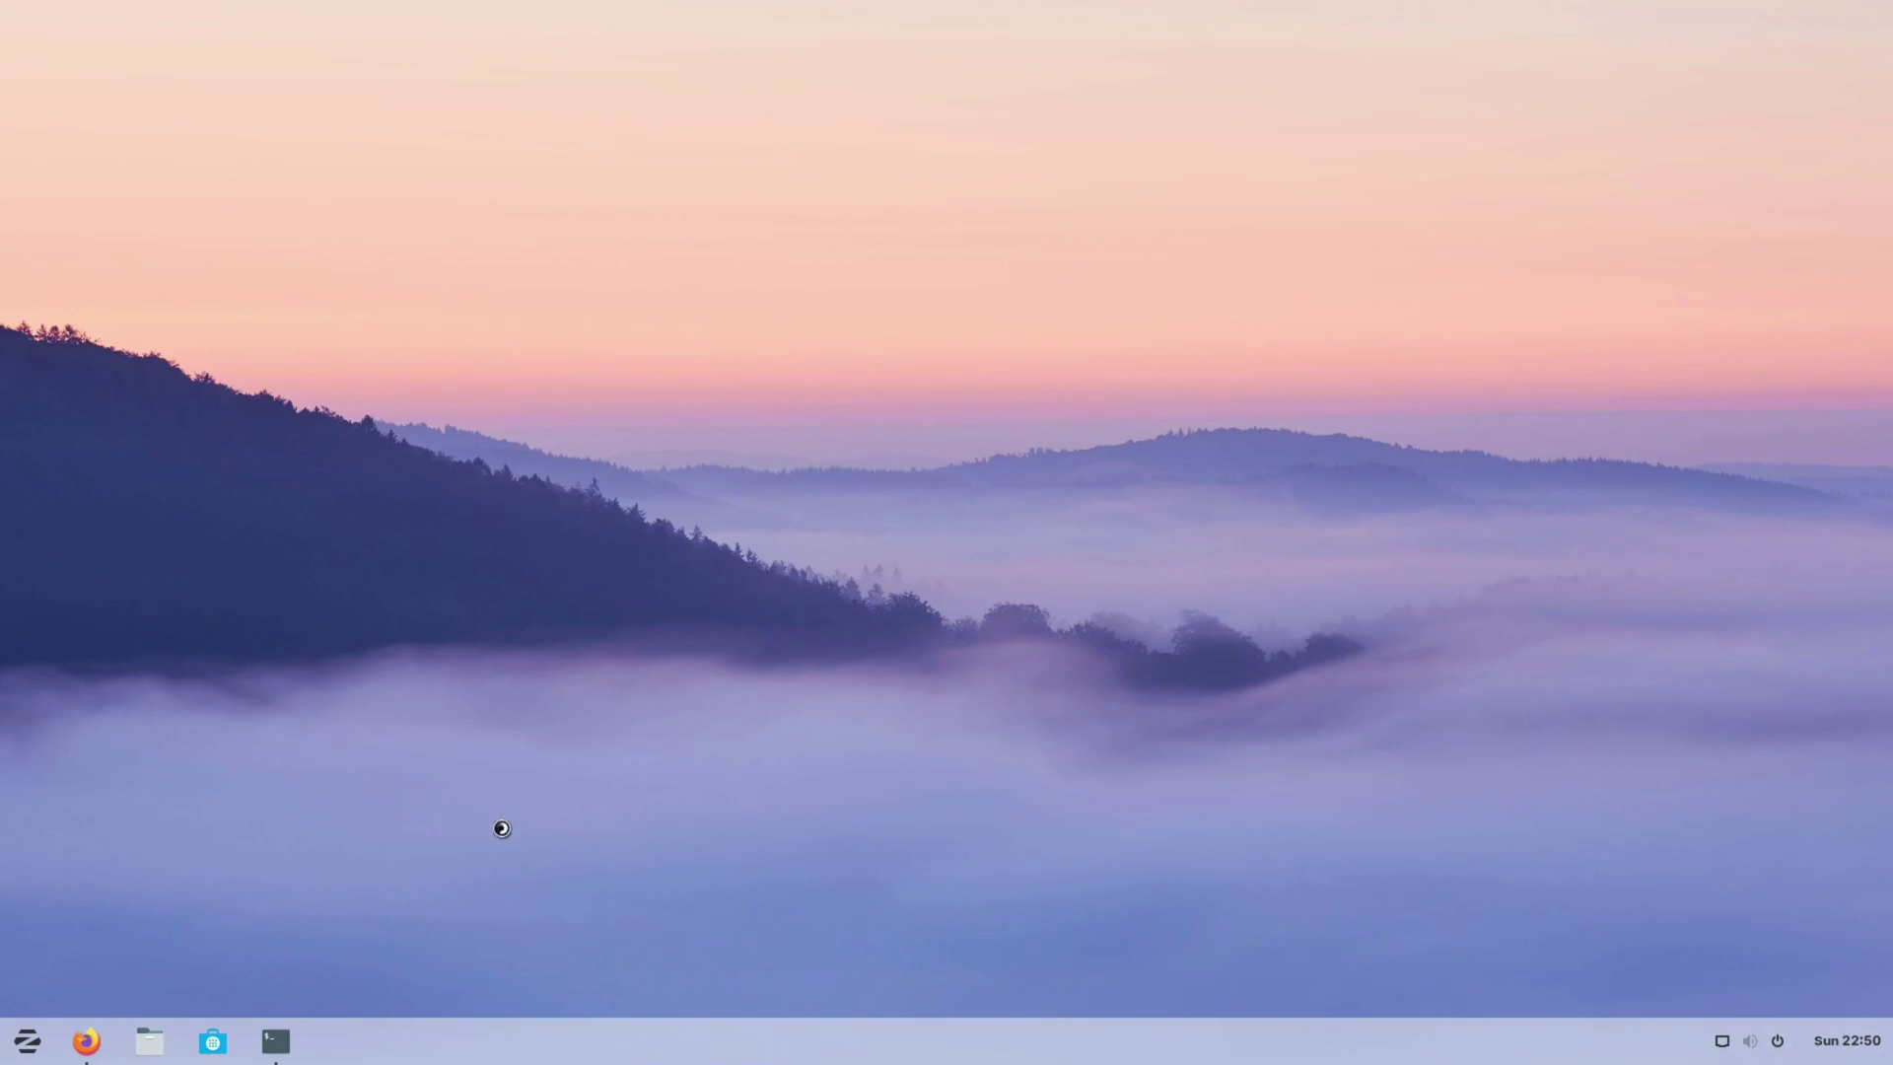
Step: Browse from Other Locations > Computer into /etc, then into the systemd folder
click(664, 659)
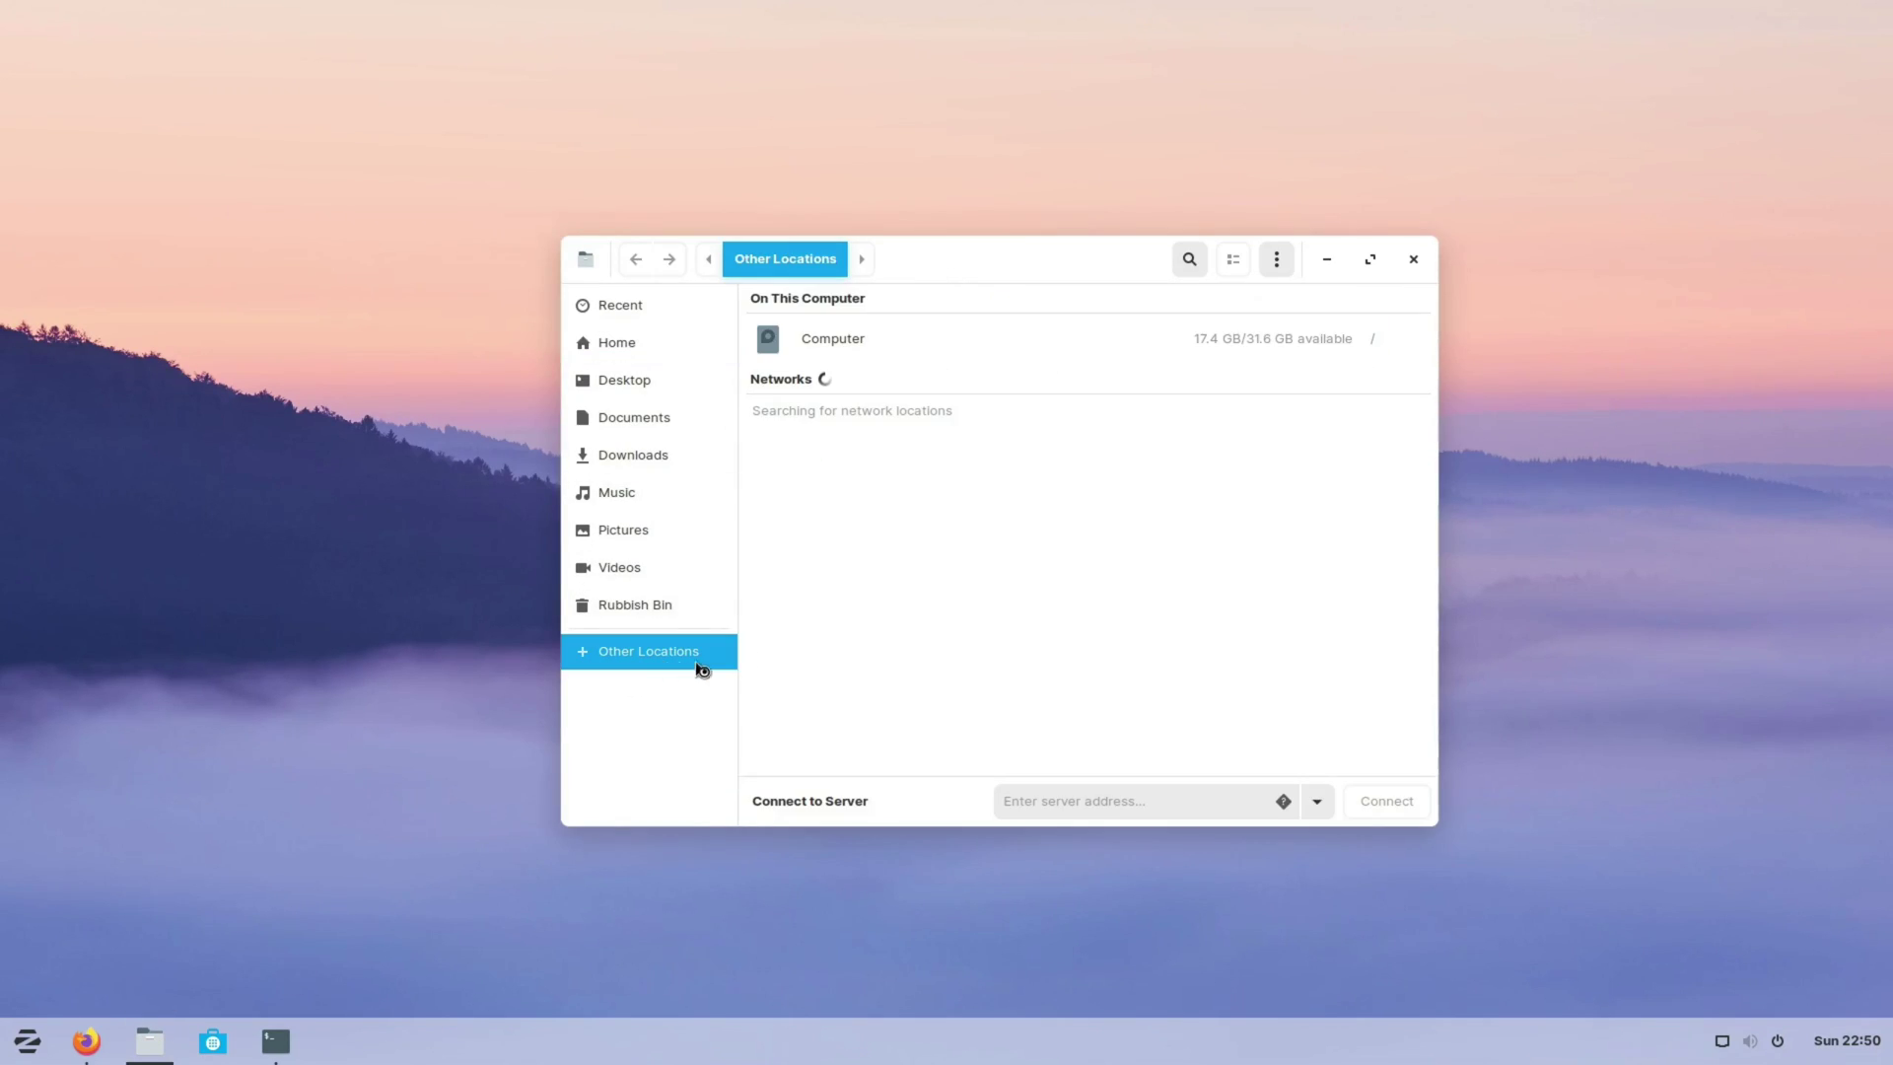
click(828, 340)
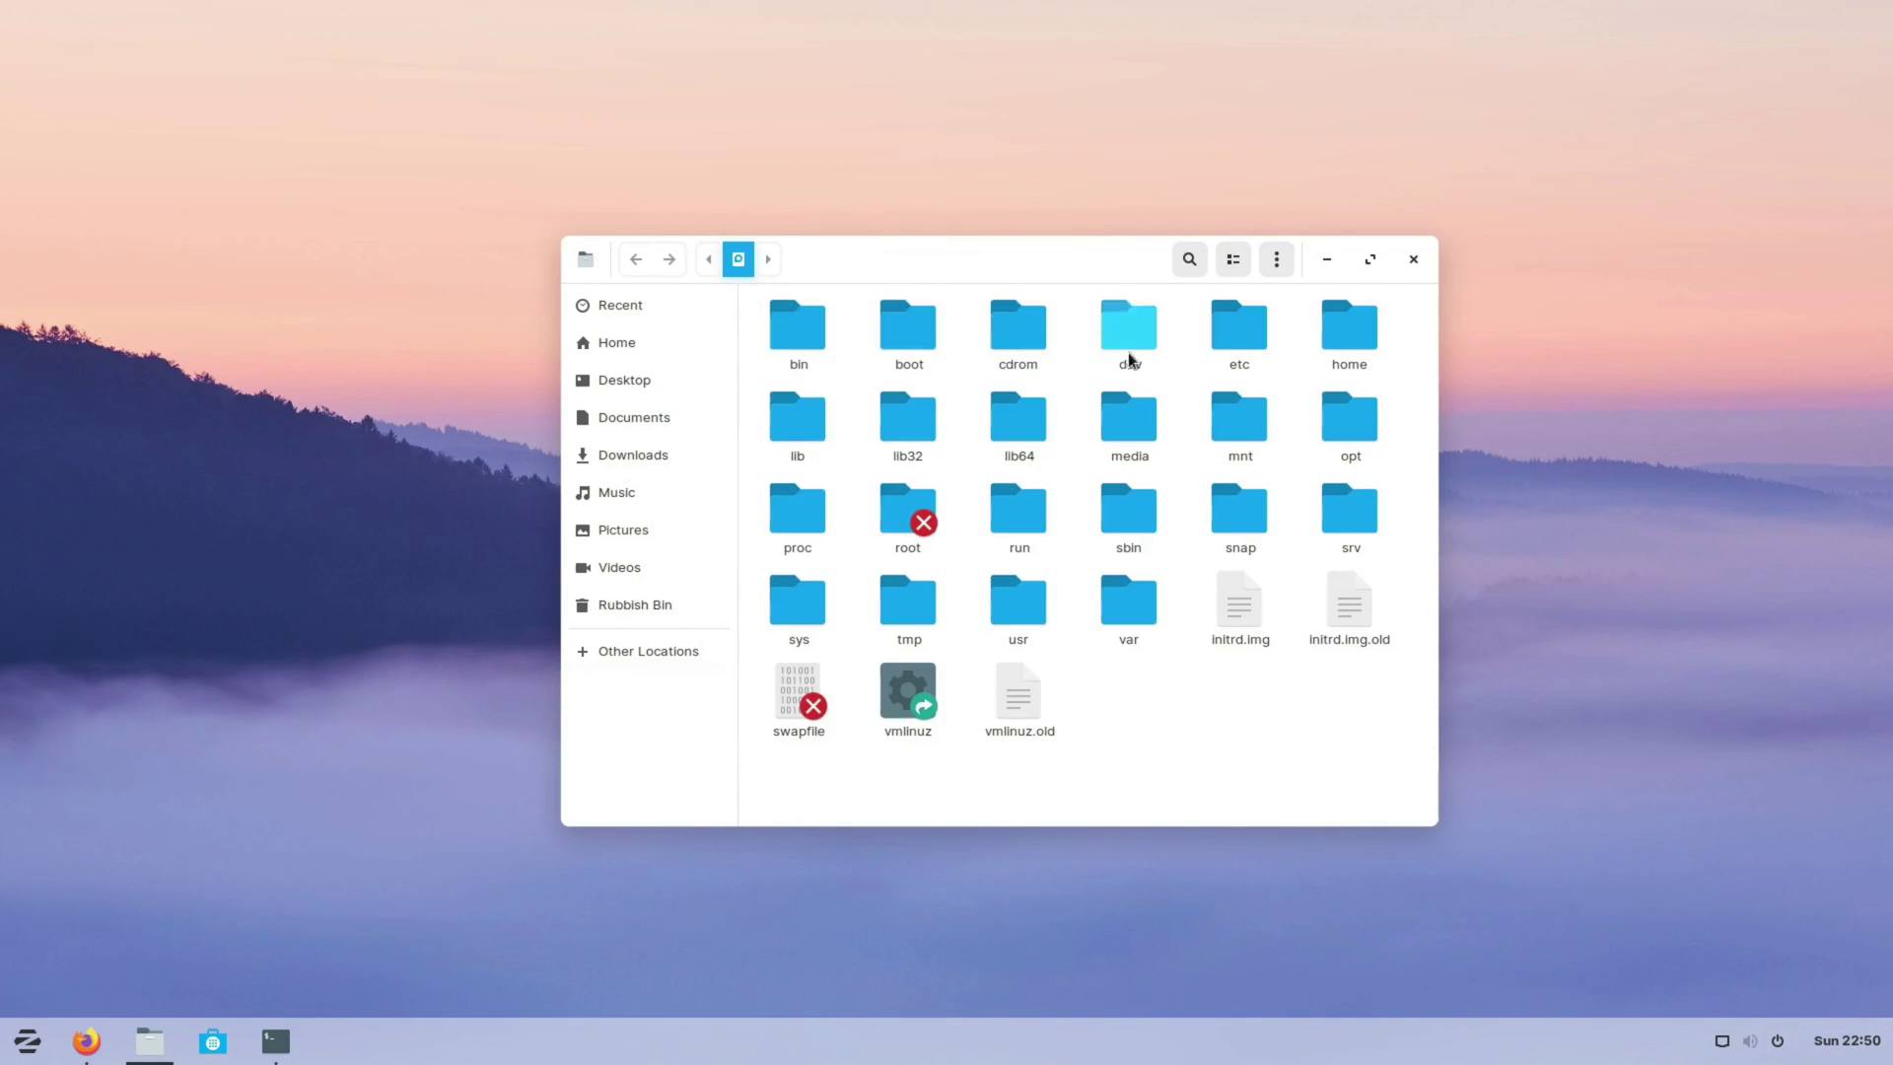
double_click(1246, 335)
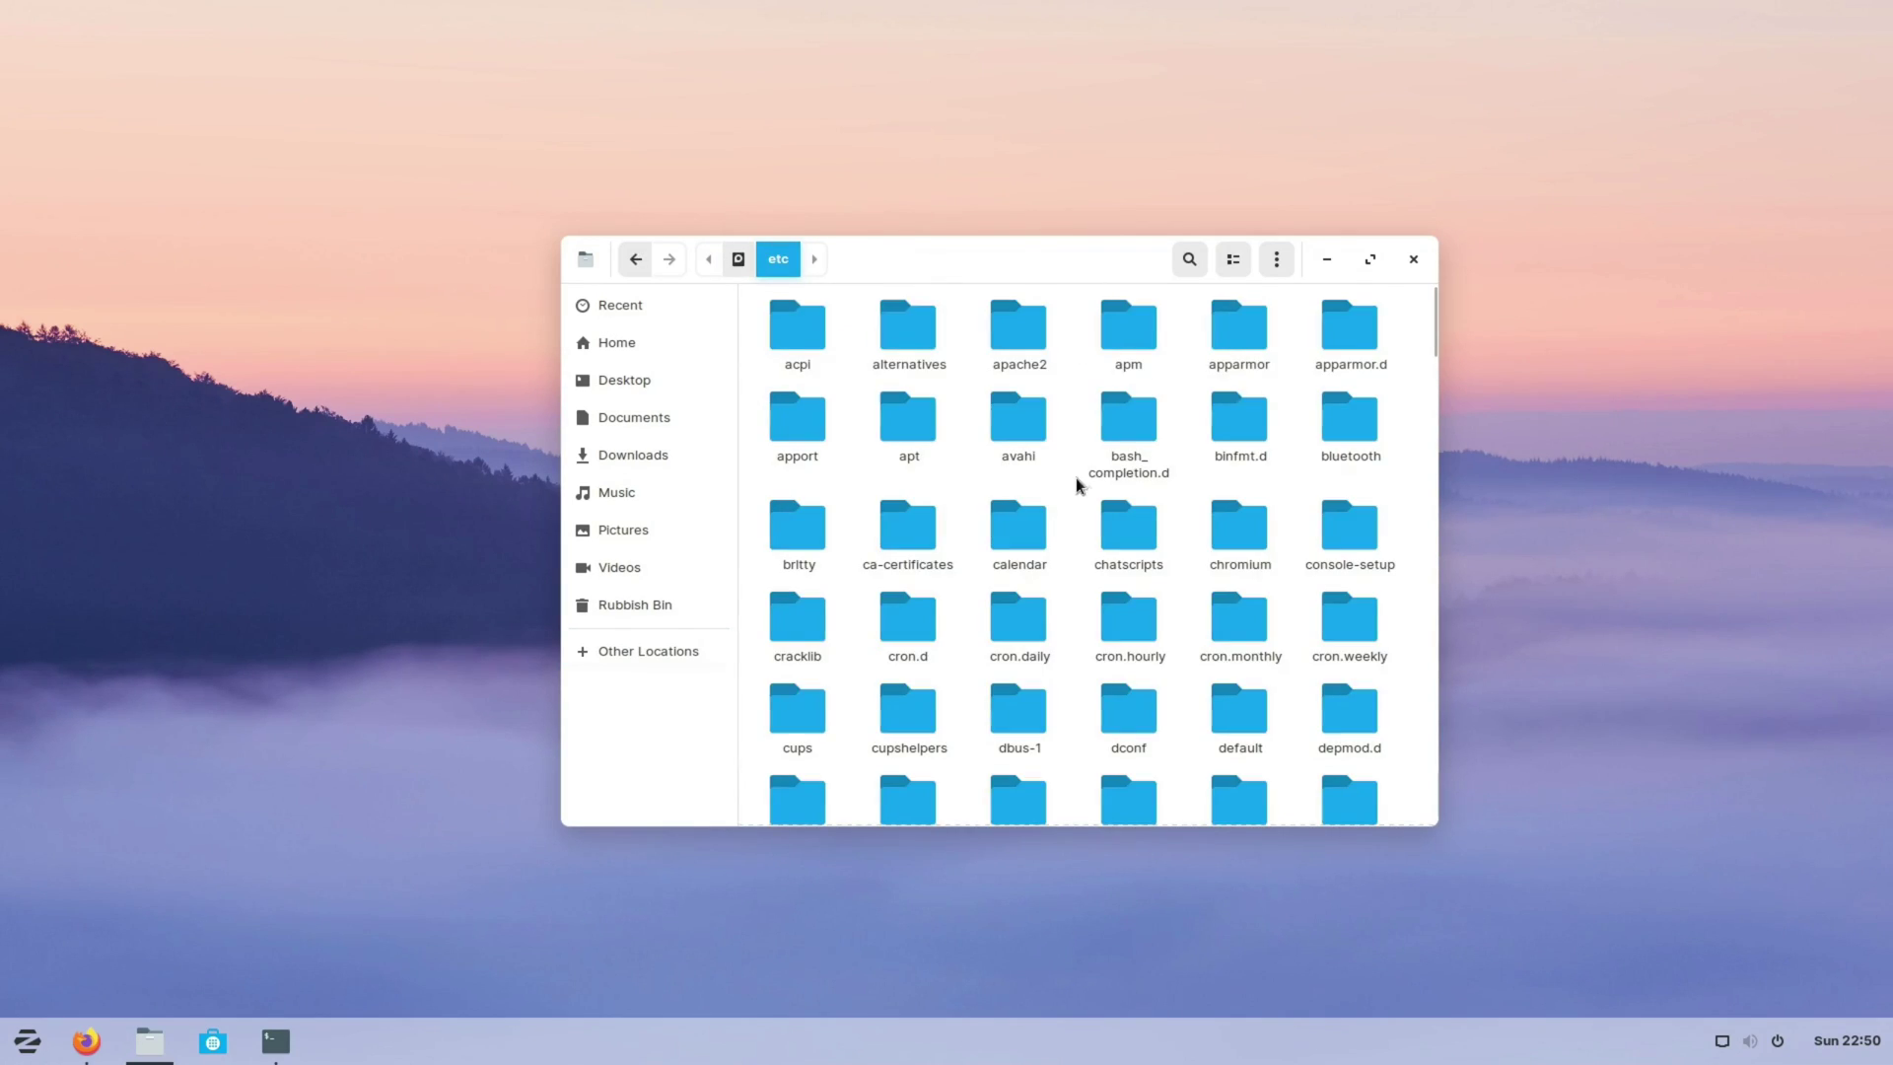
scroll(1074, 477, down, 10)
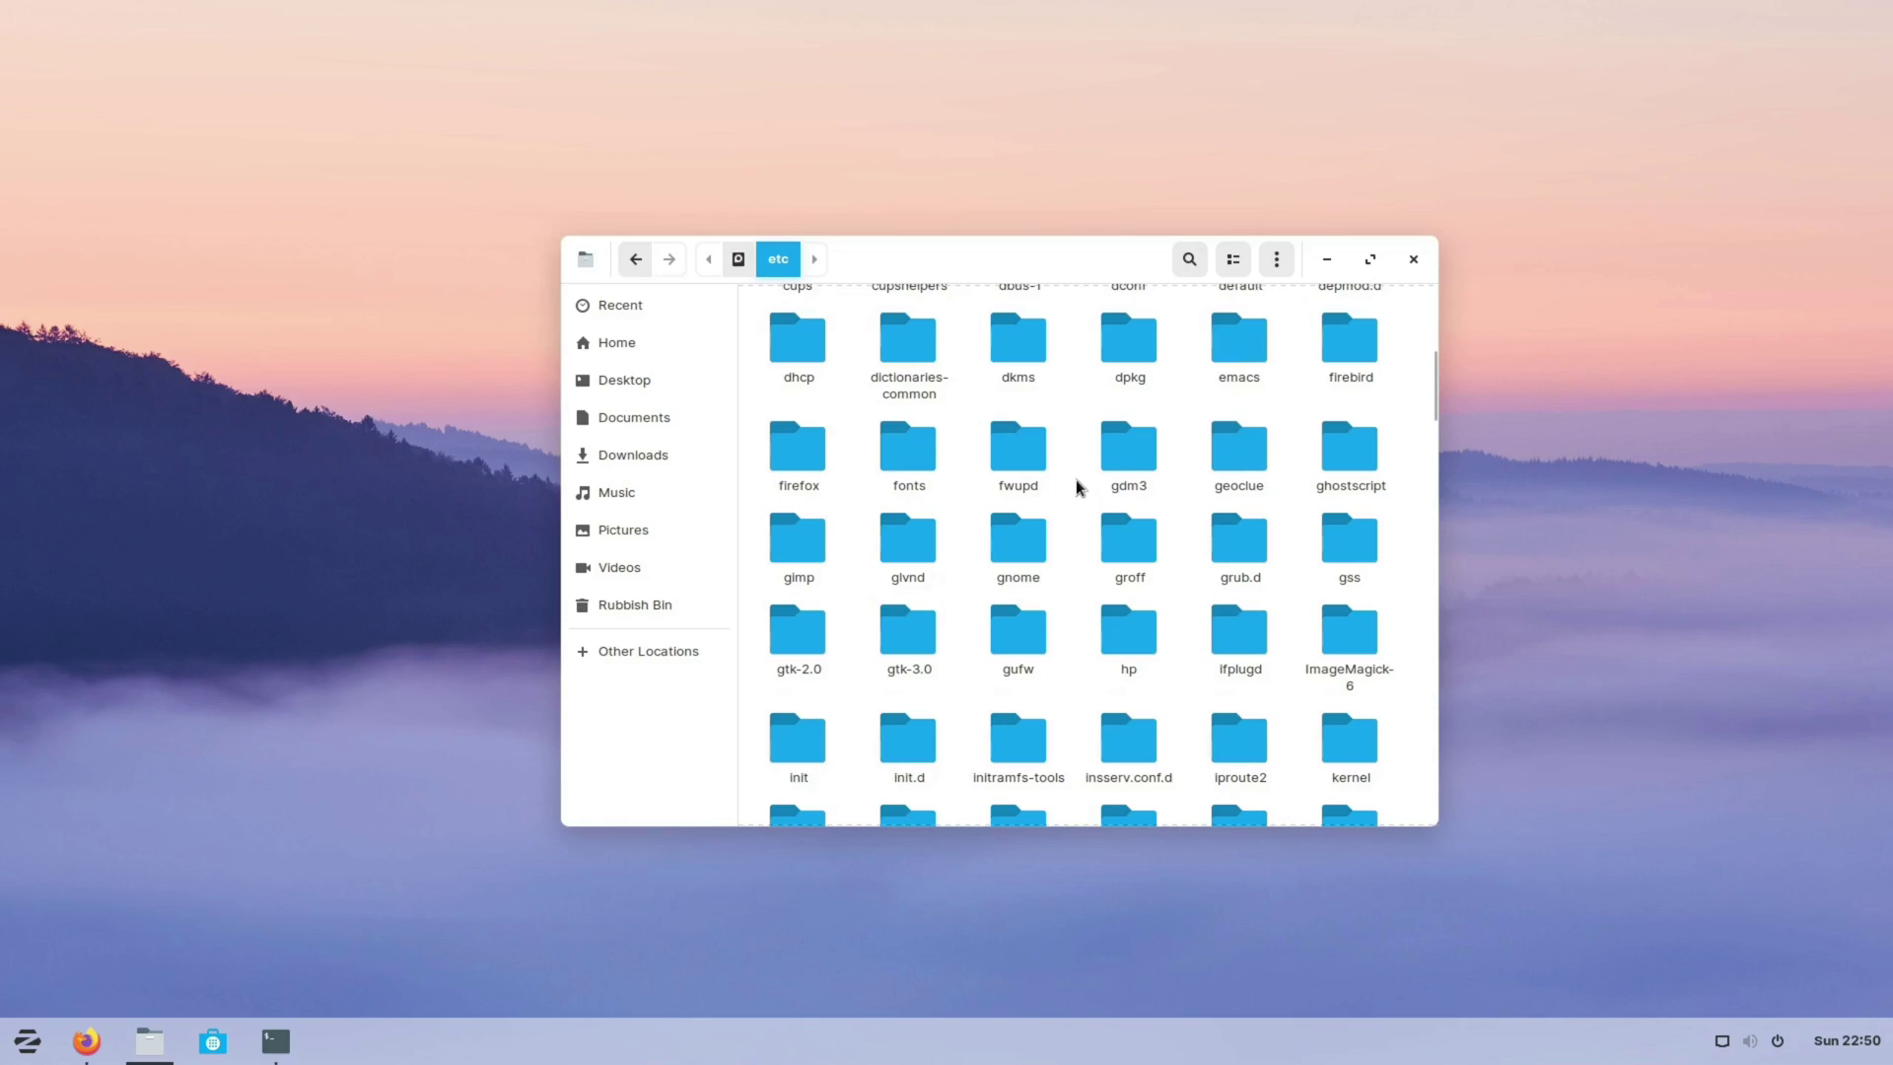
scroll(1077, 485, down, 10)
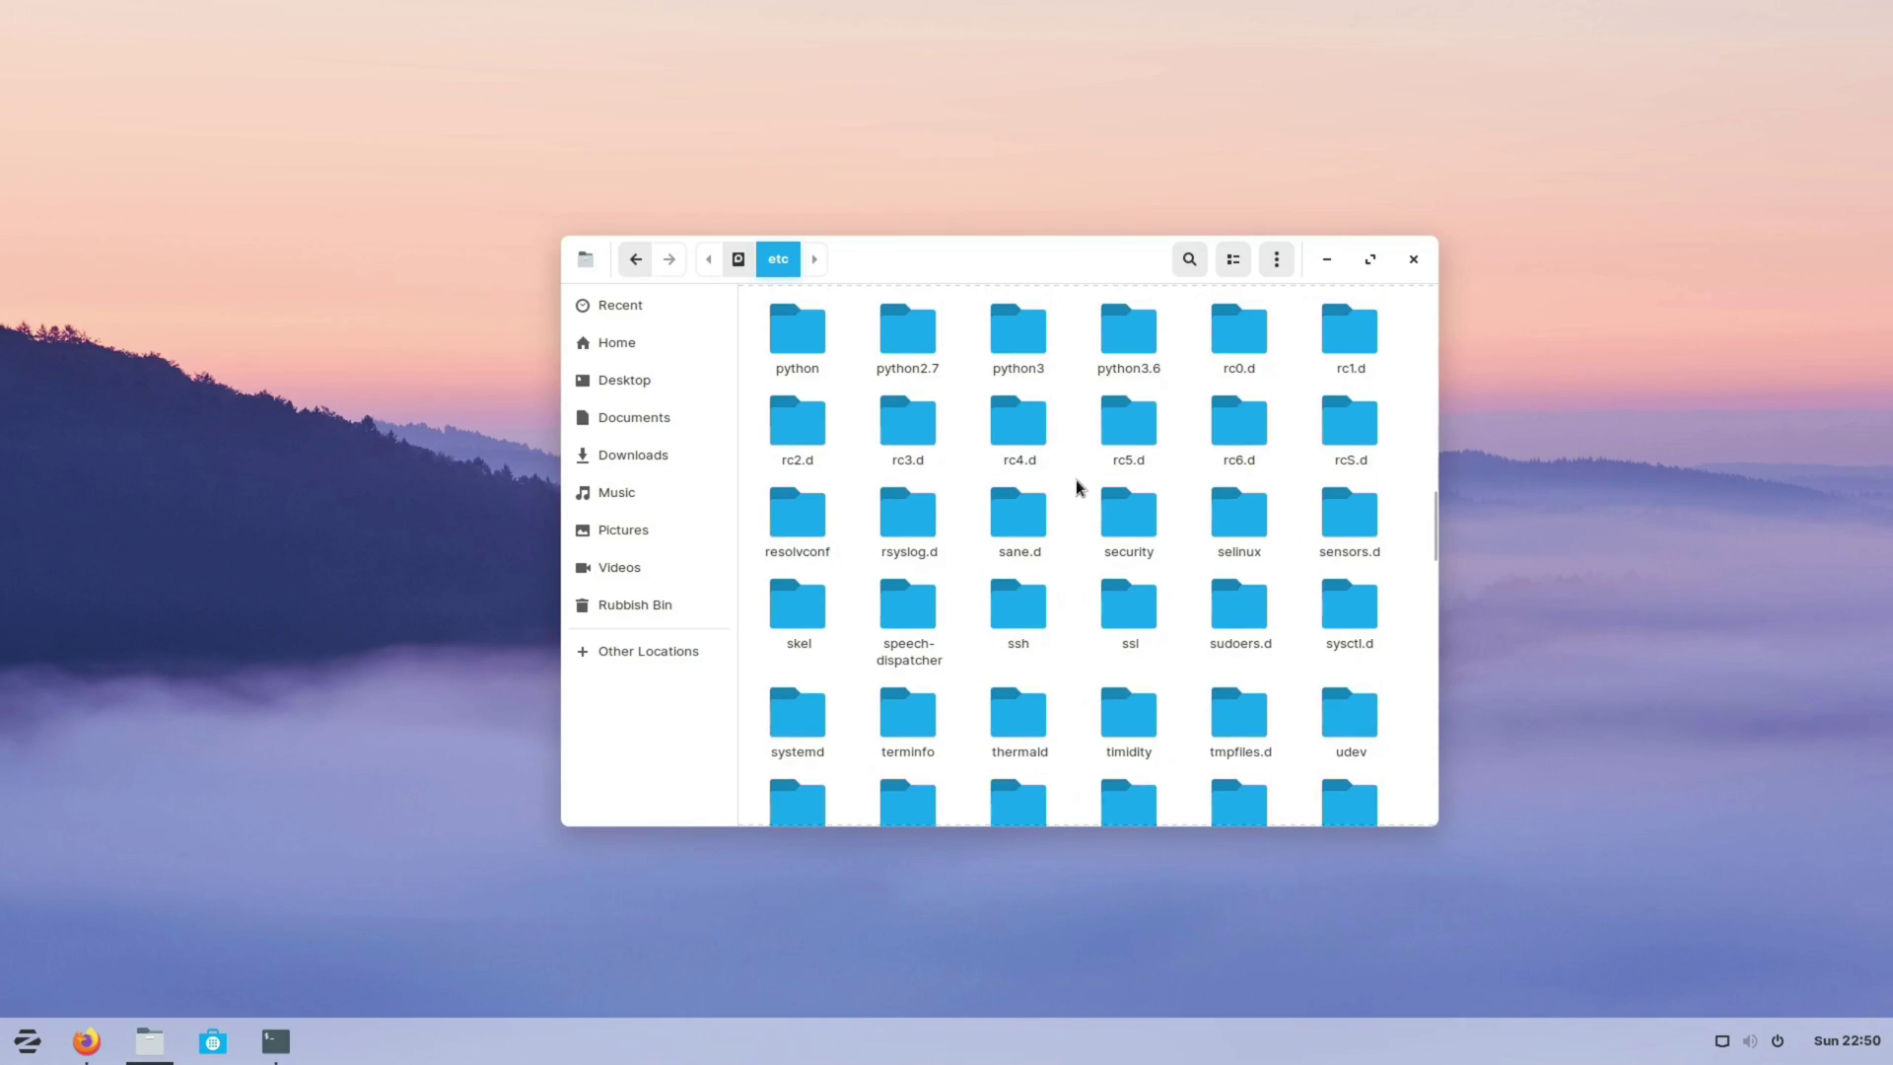
scroll(1075, 479, down, 2)
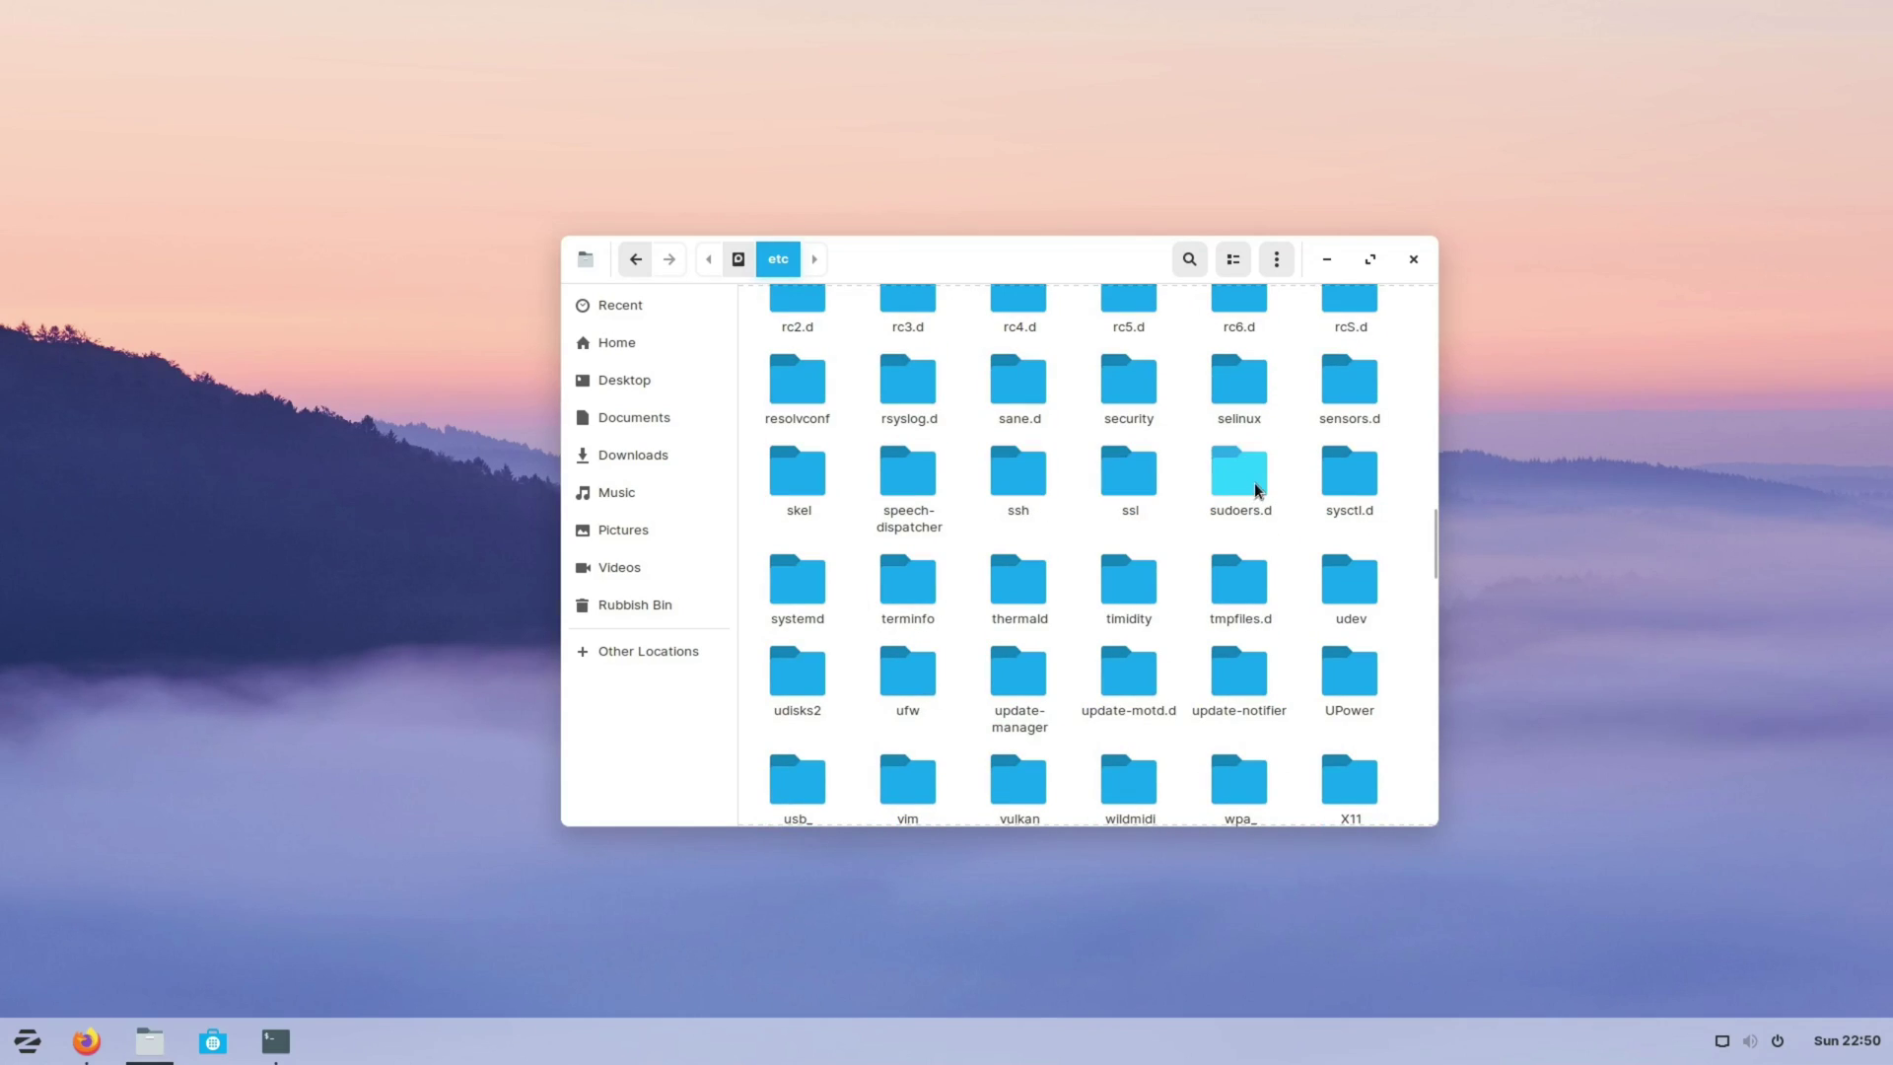
double_click(814, 580)
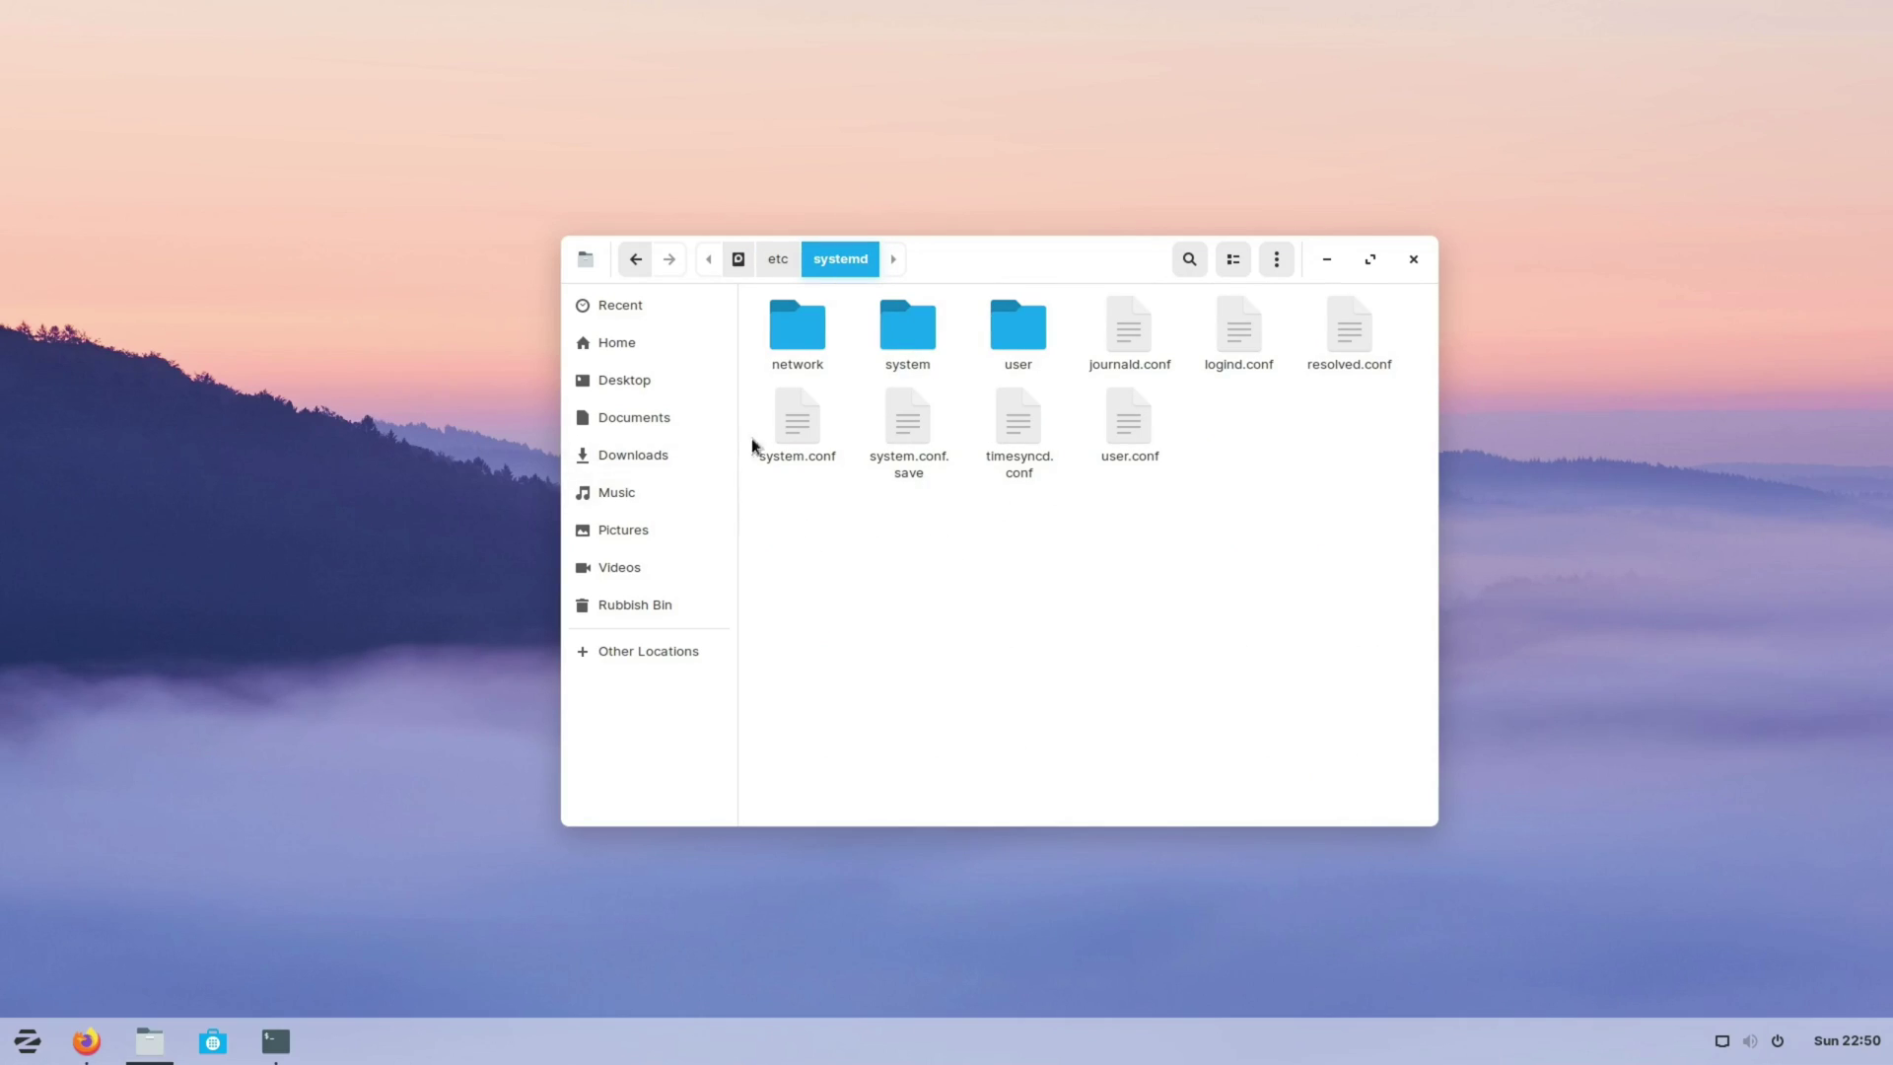
Step: Select user.conf and system.conf in turn, then clear the selection
click(1129, 434)
click(1228, 586)
click(1121, 433)
click(789, 428)
click(1127, 434)
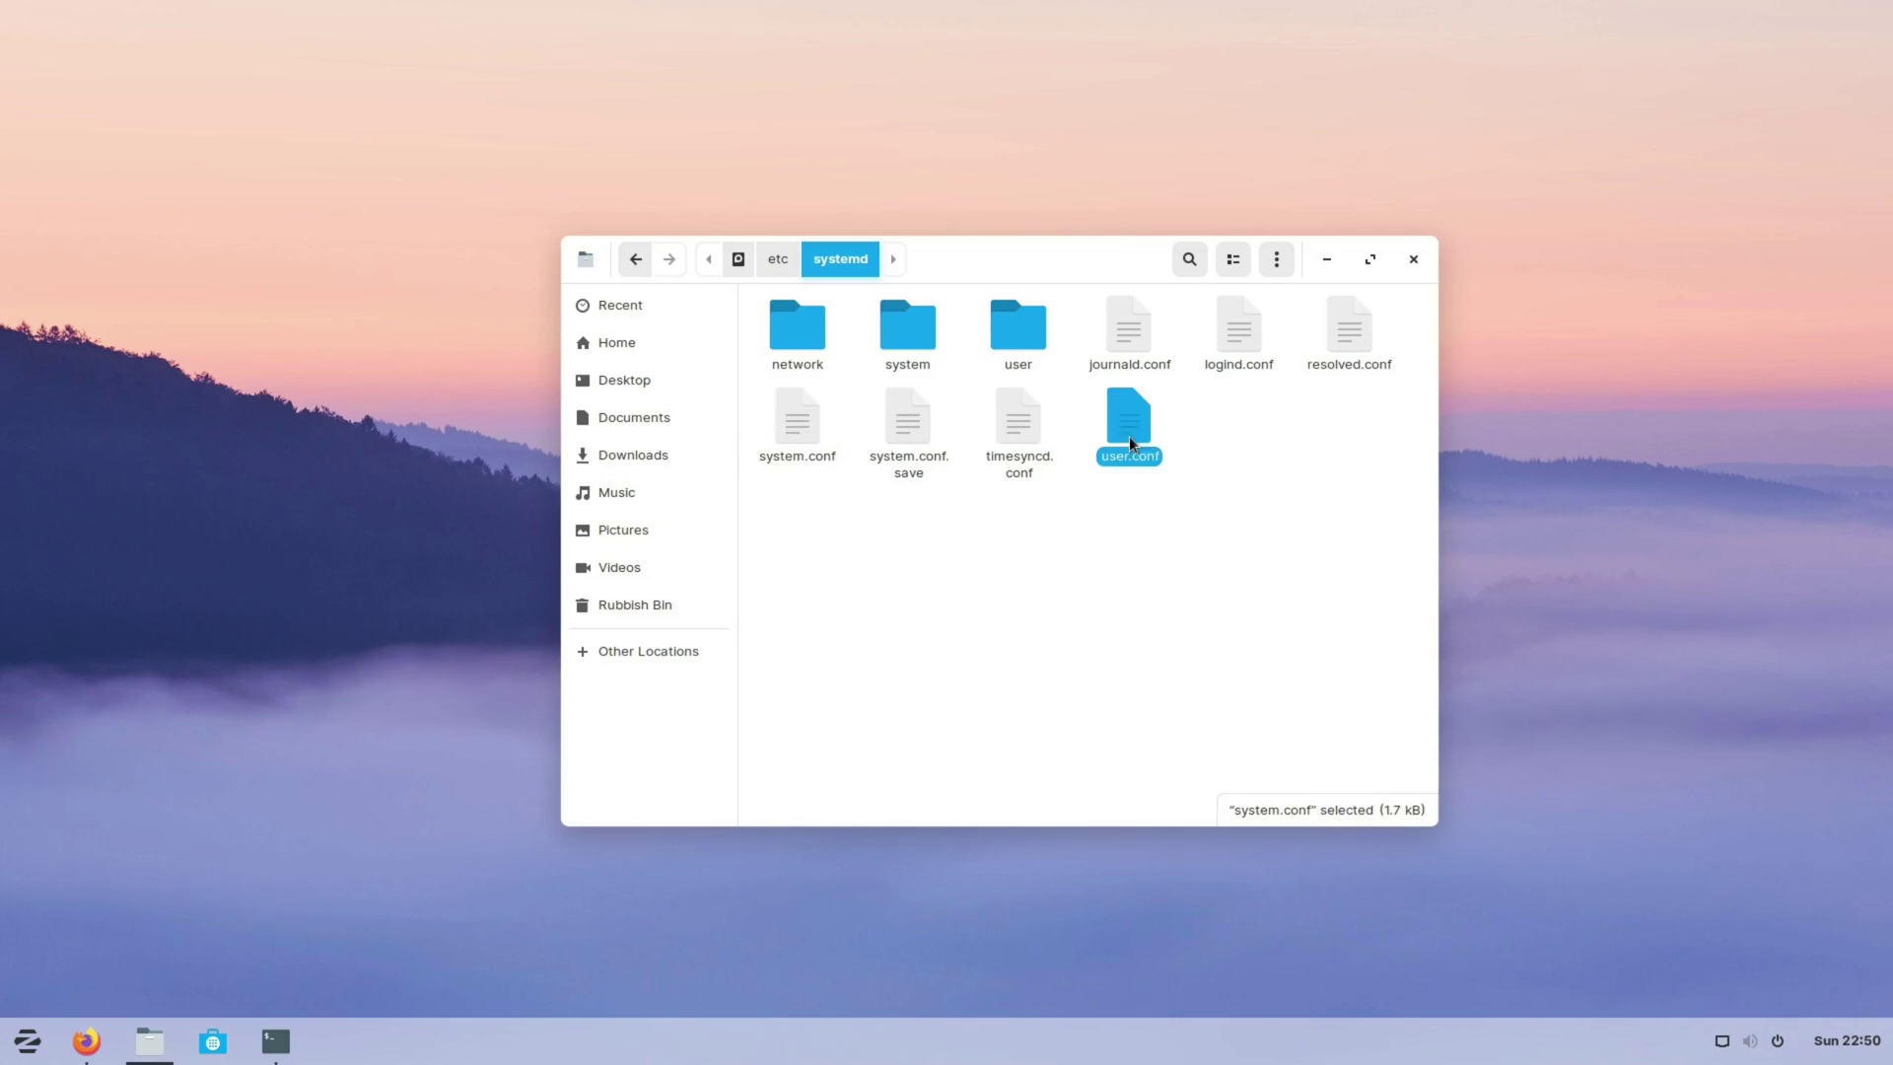
click(777, 430)
click(1132, 577)
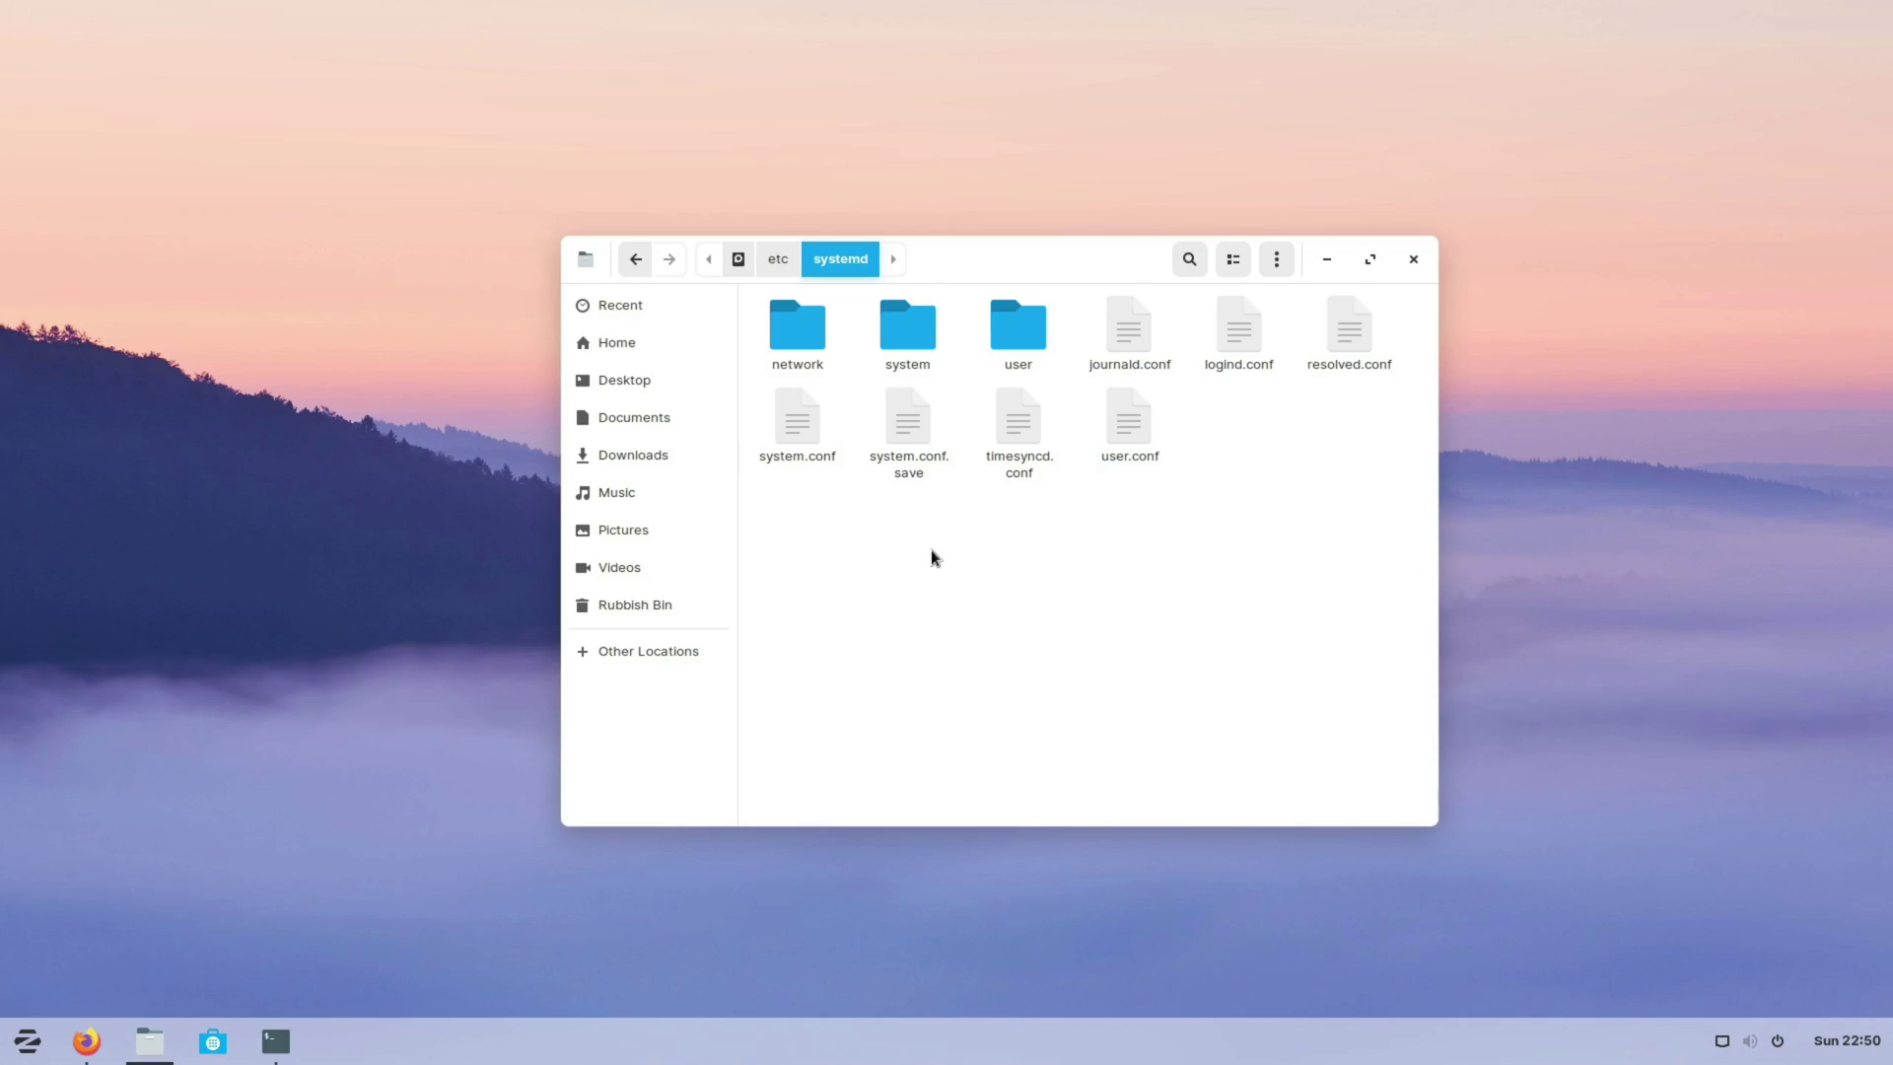
Step: Open a terminal in /etc/systemd and run sudo nano system.conf, entering the admin password
right_click(1000, 567)
click(1140, 706)
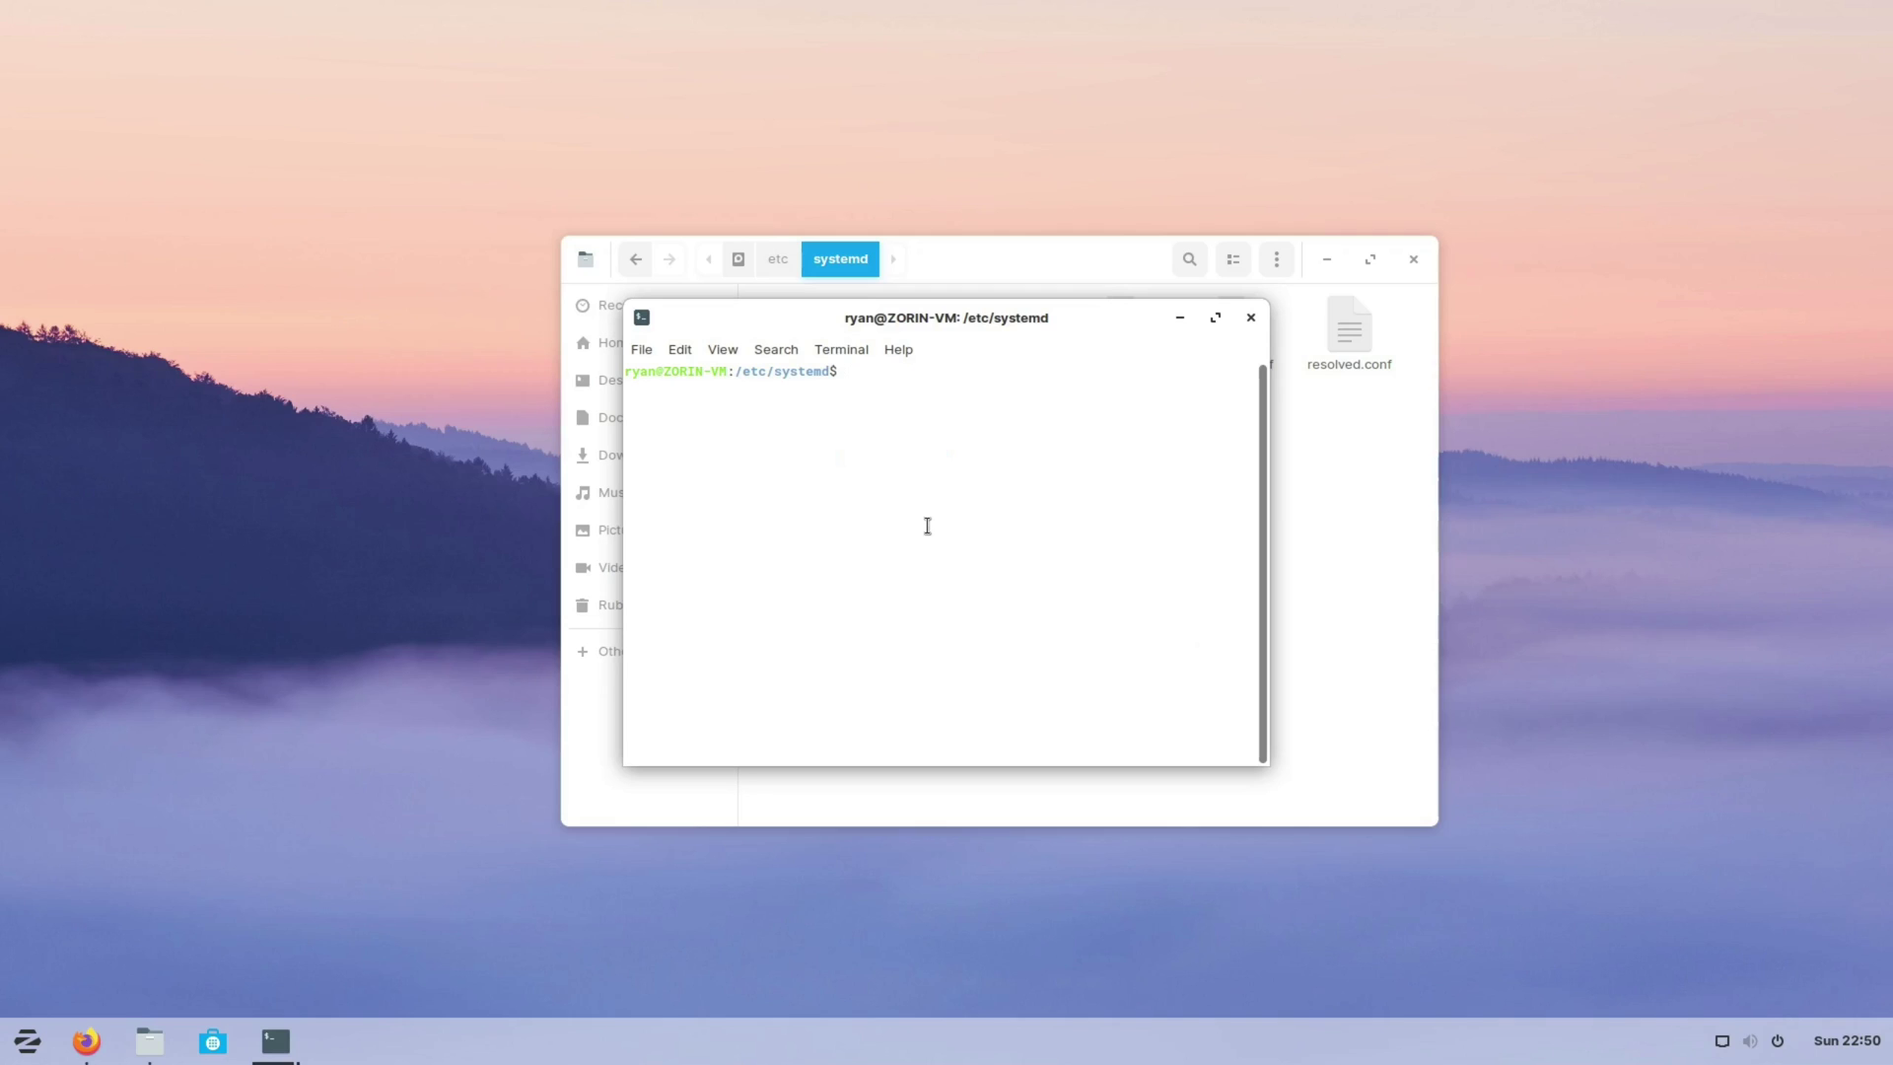
text(sudo nano system)
drag(1220, 485, 1223, 523)
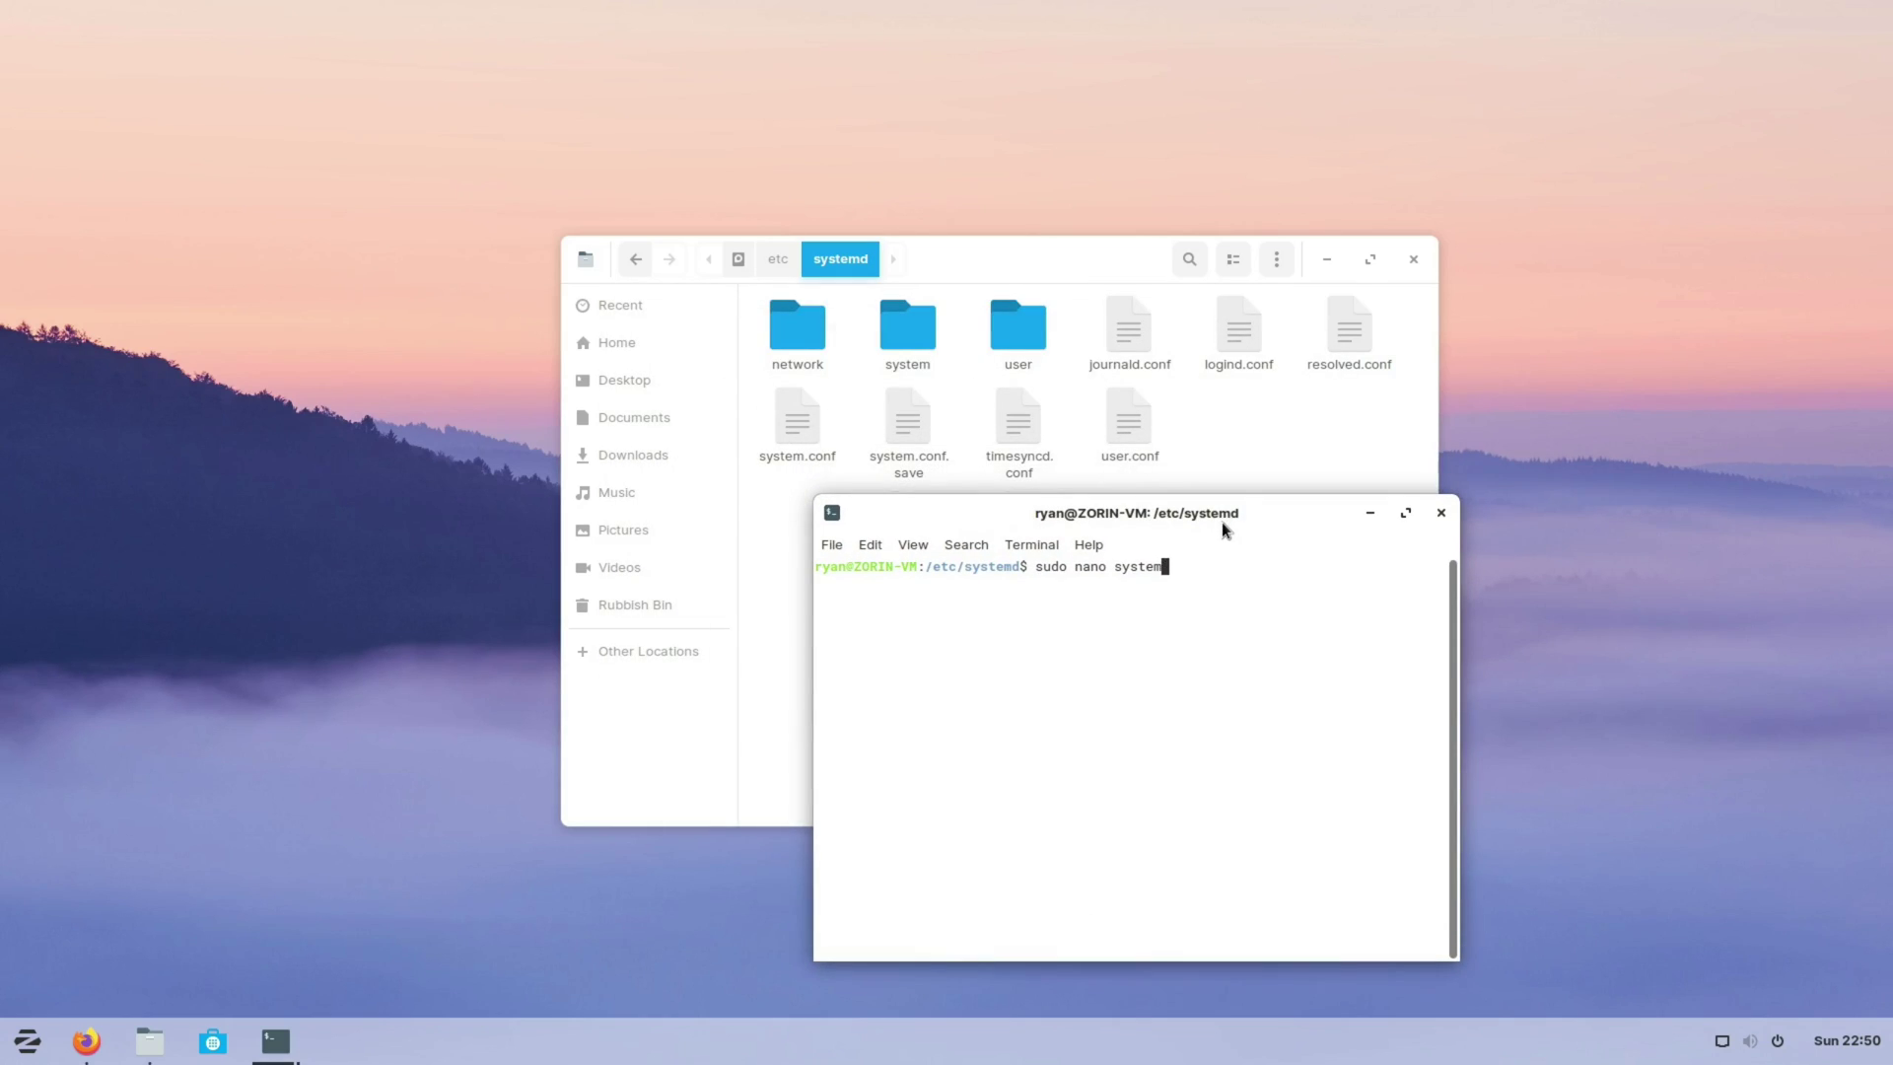
key(Return)
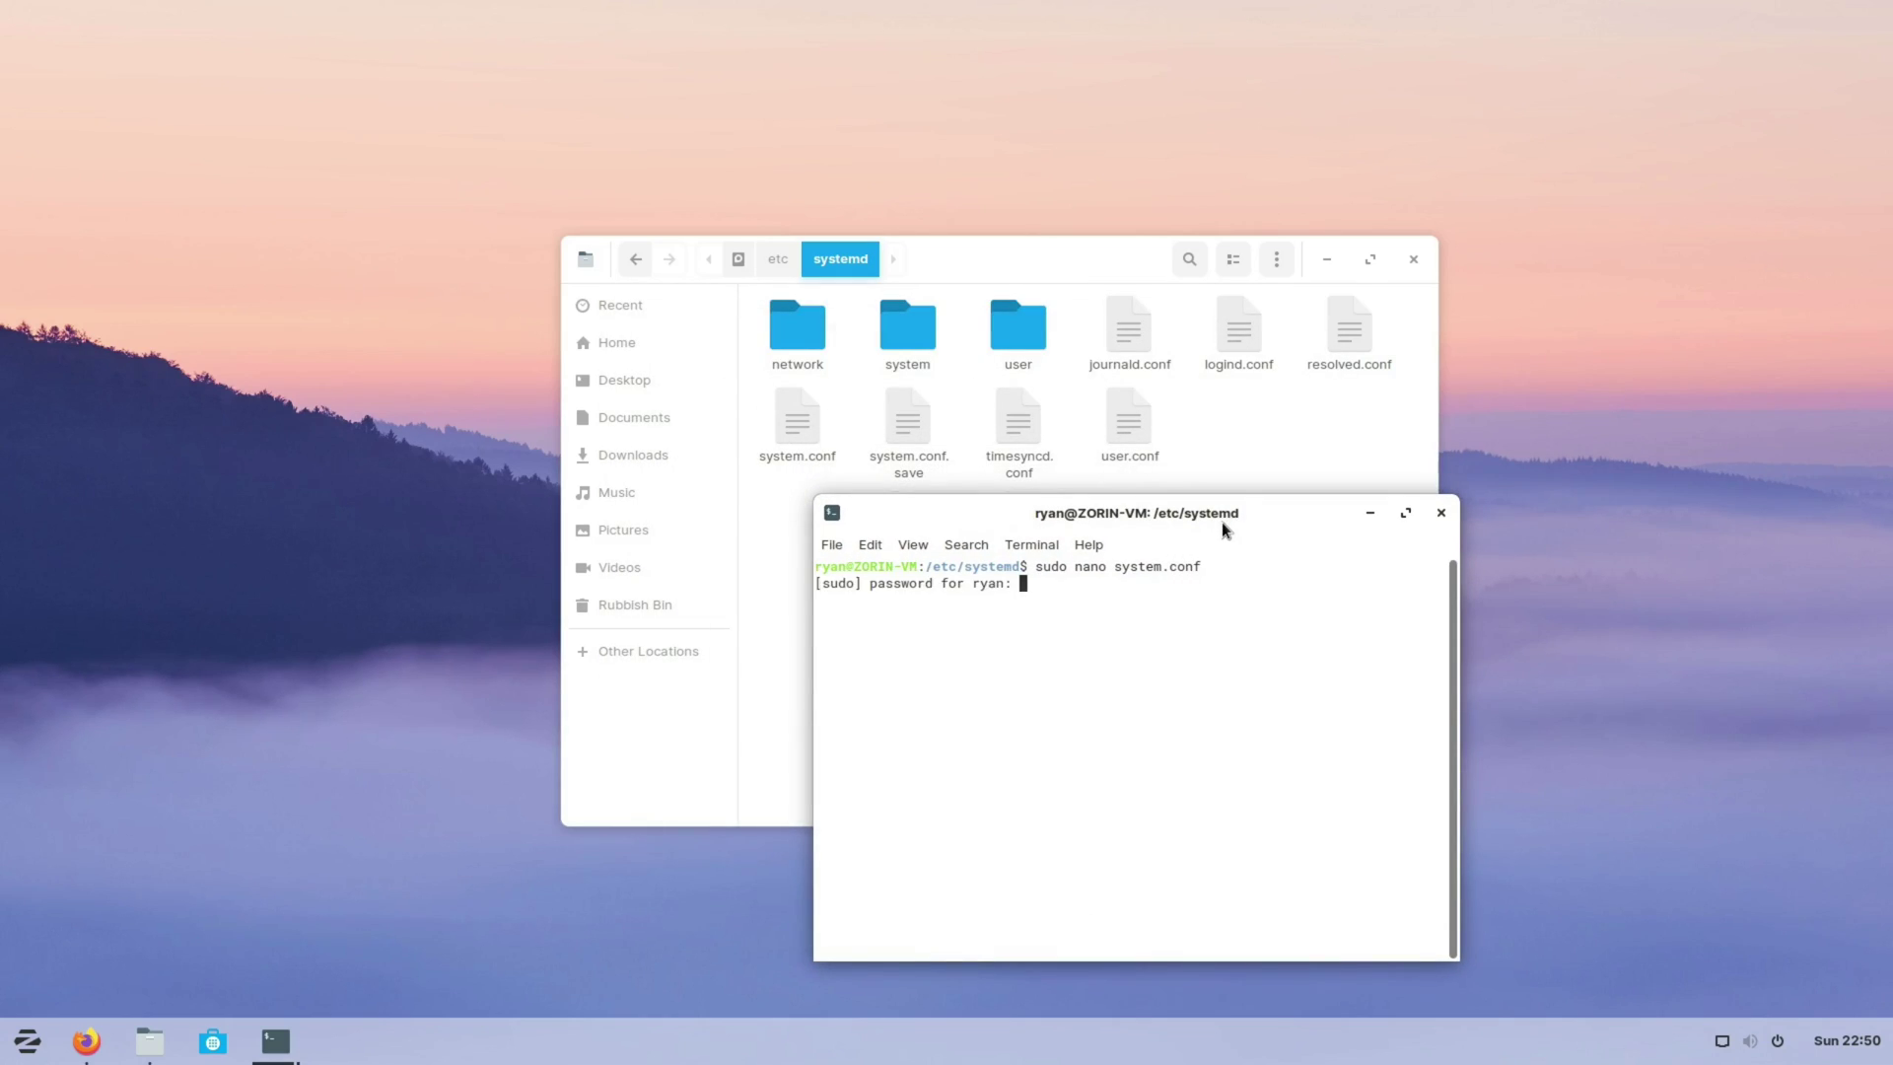
text(*********)
key(Return)
Step: Review the DefaultLimitNOFILE=524288 line in system.conf, then exit nano
drag(1221, 522, 1177, 290)
key(Down)
key(Down)
key(Down)
key(Down)
key(Down)
key(Down)
key(Down)
key(Down)
key(Down)
key(Down)
key(Down)
key(Down)
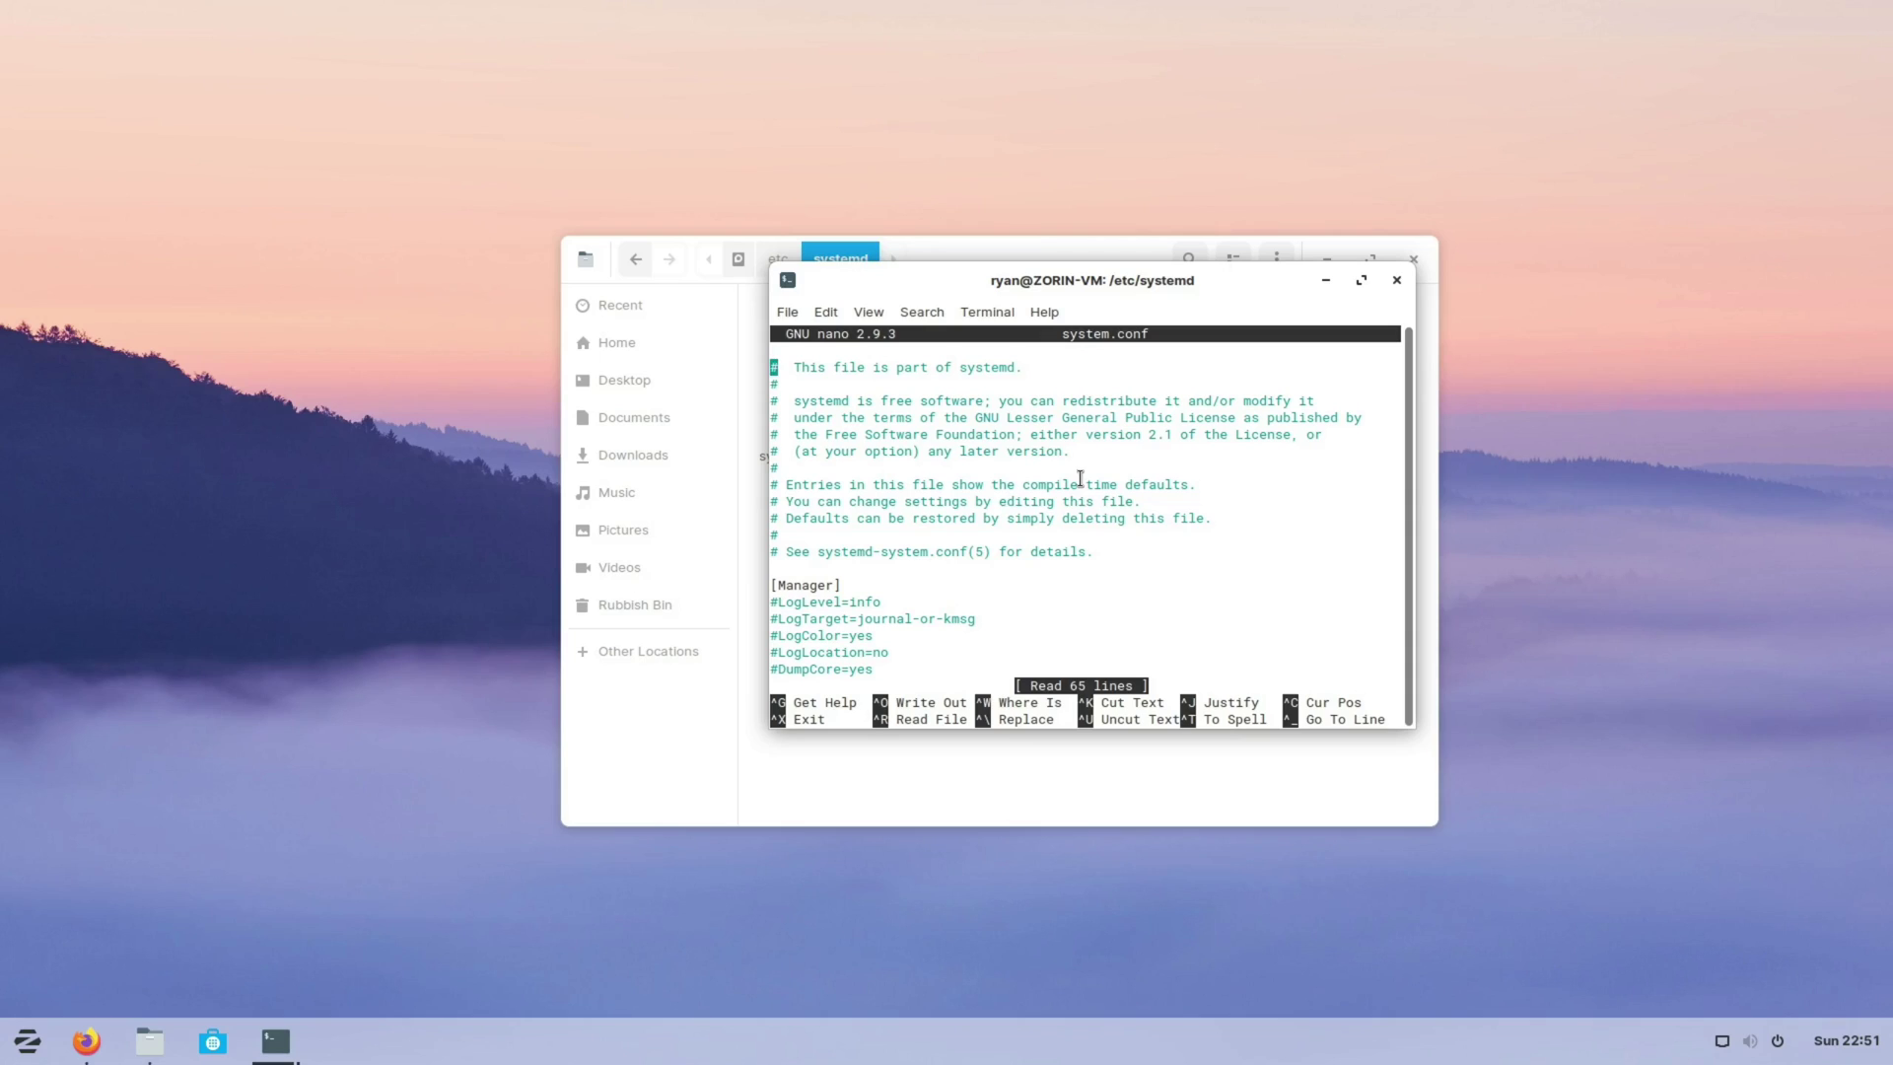
key(Down)
key(Down)
key(Down)
key(Down)
key(Down)
key(Down)
key(Down)
key(Down)
key(Down)
key(Down)
key(Down)
key(Down)
key(Down)
key(Down)
key(Down)
key(Down)
key(Down)
key(Down)
key(Down)
key(Down)
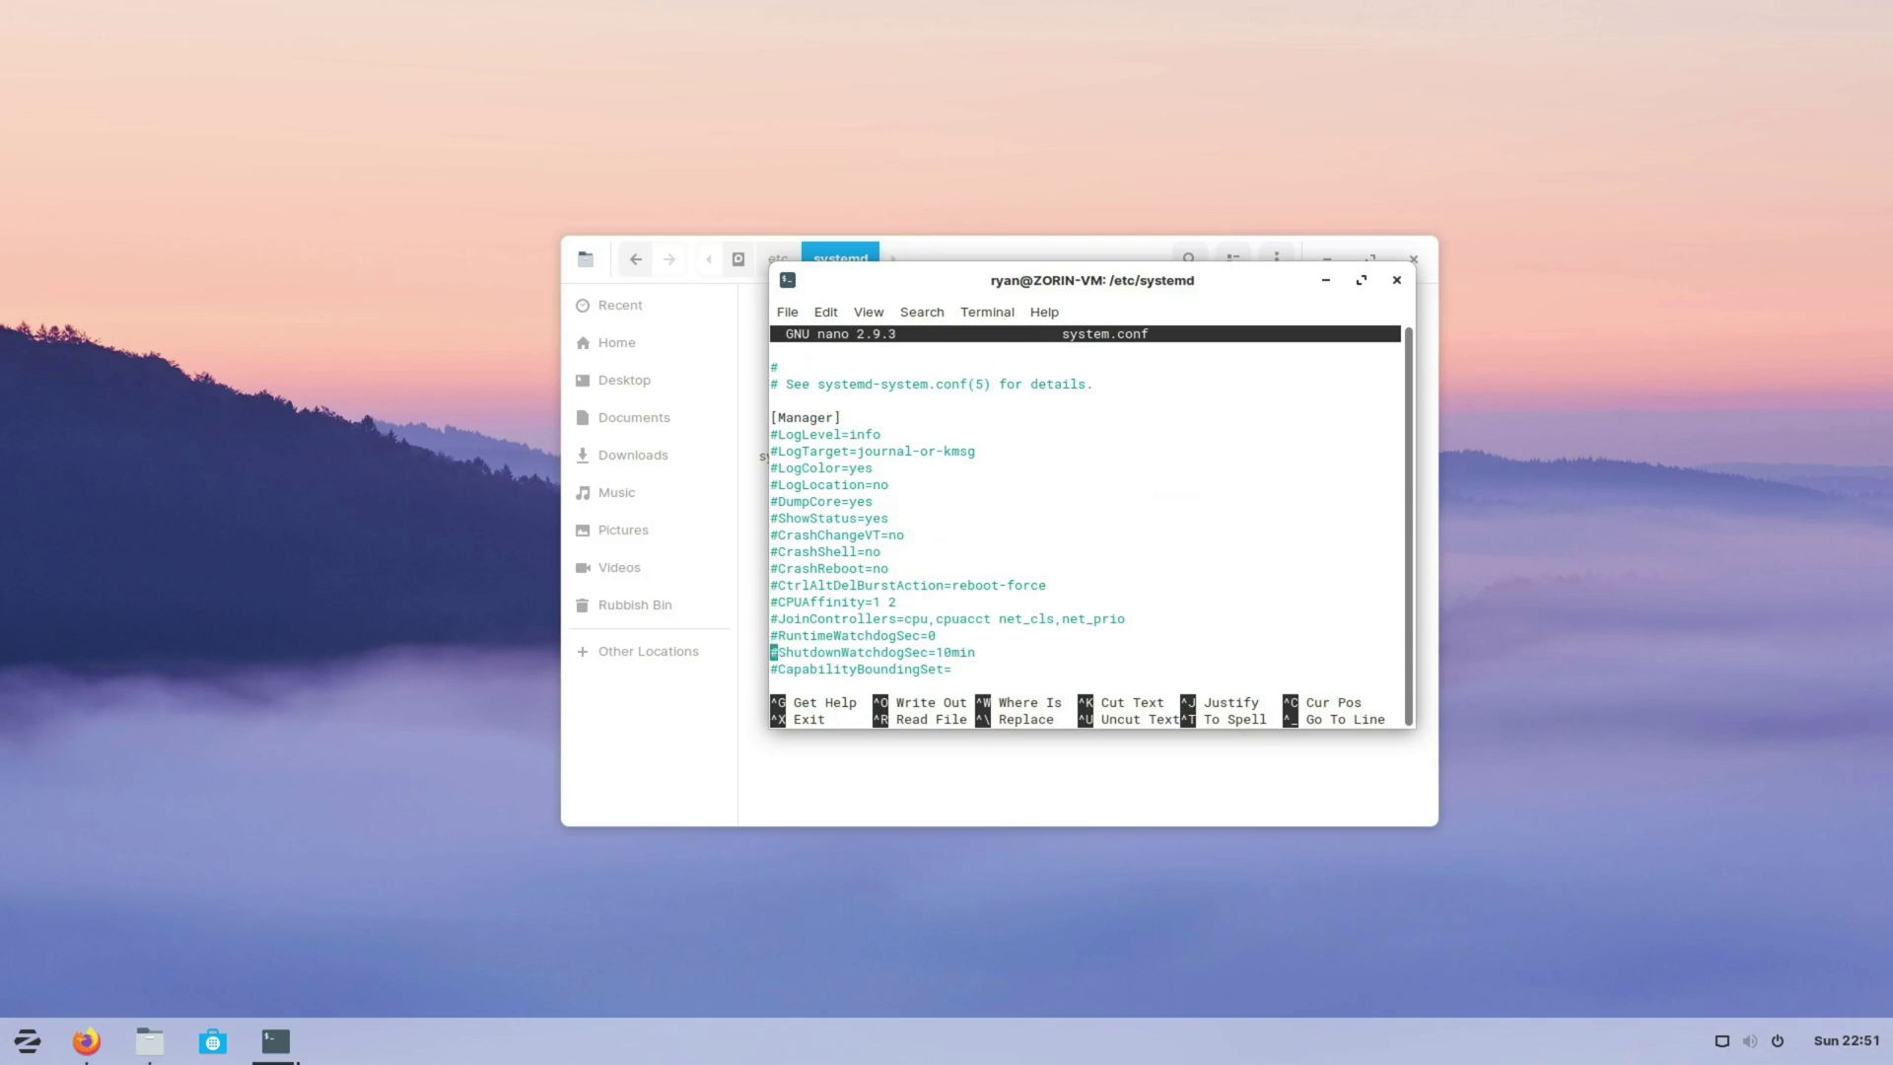
key(Right)
key(Right)
key(Right)
key(Right)
key(Right)
key(Right)
key(Right)
key(Right)
key(Right)
key(Right)
key(Right)
key(Right)
key(Right)
key(Right)
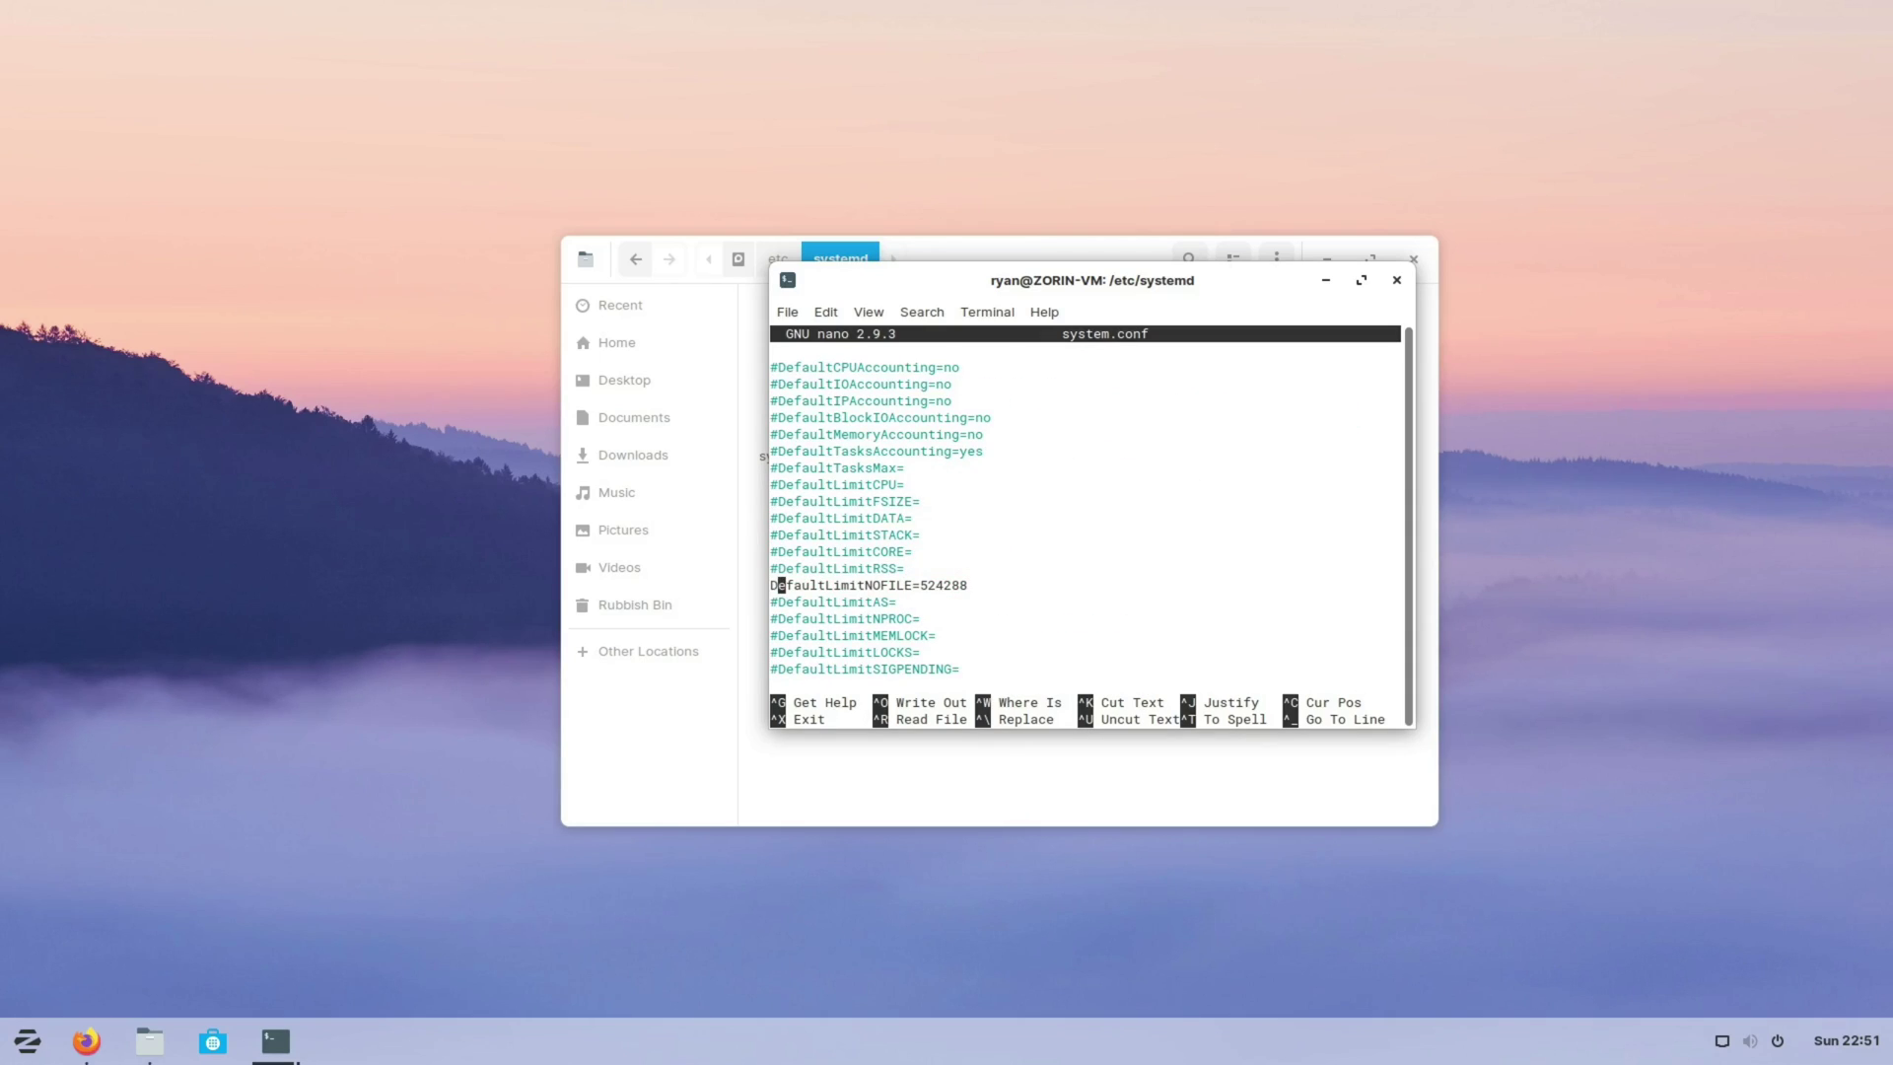
key(Right)
key(Right)
key(Right)
key(Right)
key(Right)
key(Right)
key(Right)
key(Right)
key(Right)
key(Right)
key(Right)
key(Left)
key(Left)
key(Left)
key(Left)
key(Left)
key(Left)
key(Left)
key(Left)
key(Left)
key(Left)
key(Left)
key(Left)
key(Left)
key(Left)
key(Left)
key(Left)
key(Left)
key(Left)
key(Left)
key(Left)
key(Left)
key(Left)
key(Left)
key(Left)
key(Left)
key(Left)
key(Right)
key(ctrl+x)
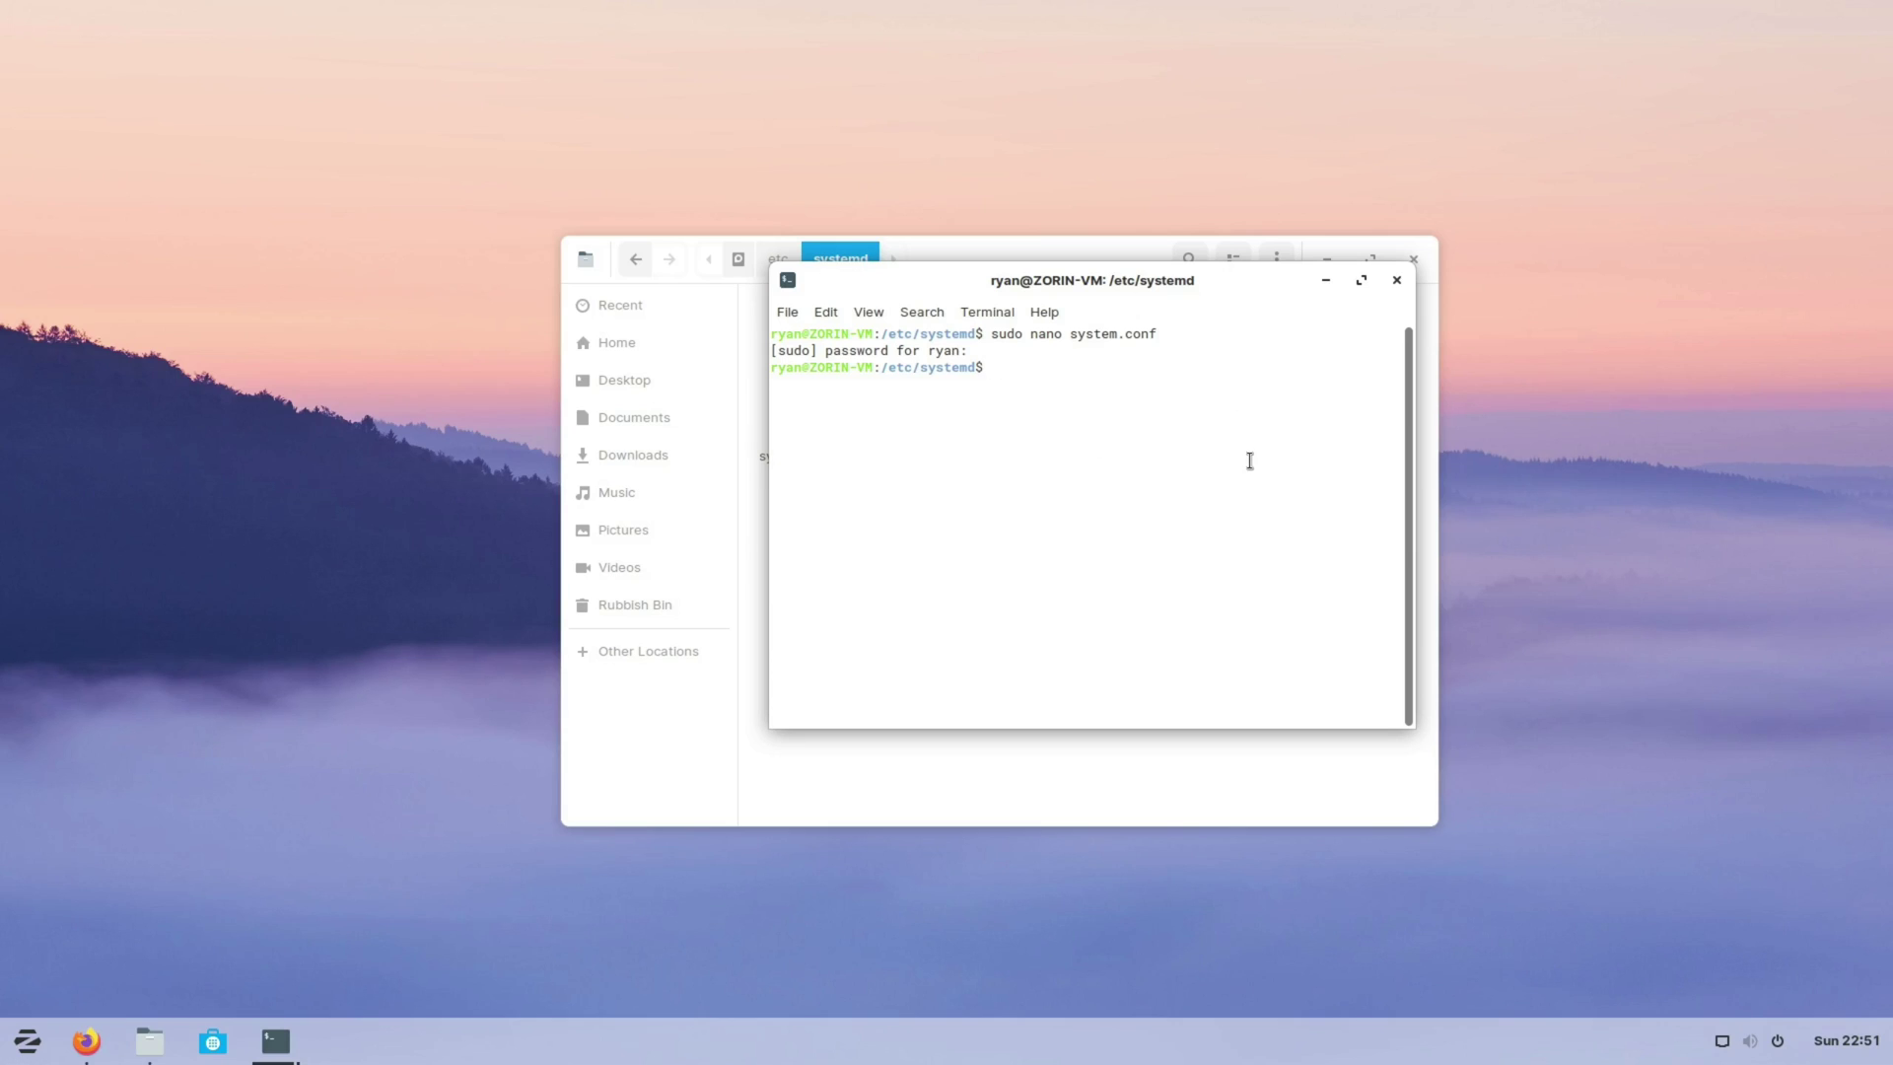
Step: Edit the recalled command to sudo nano user.conf, check DefaultLimitNOFILE=524288, and exit nano
key(Up)
key(Left)
key(Left)
key(Left)
key(Left)
key(Left)
key(BackSpace)
key(BackSpace)
key(BackSpace)
key(BackSpace)
key(BackSpace)
key(BackSpace)
text(user)
key(Return)
key(Down)
key(Down)
key(Down)
key(Down)
key(Down)
key(Down)
key(Down)
key(Down)
key(Down)
key(Down)
key(Down)
key(Down)
key(Down)
key(Down)
key(Down)
key(Down)
key(Down)
key(Down)
key(Down)
key(Down)
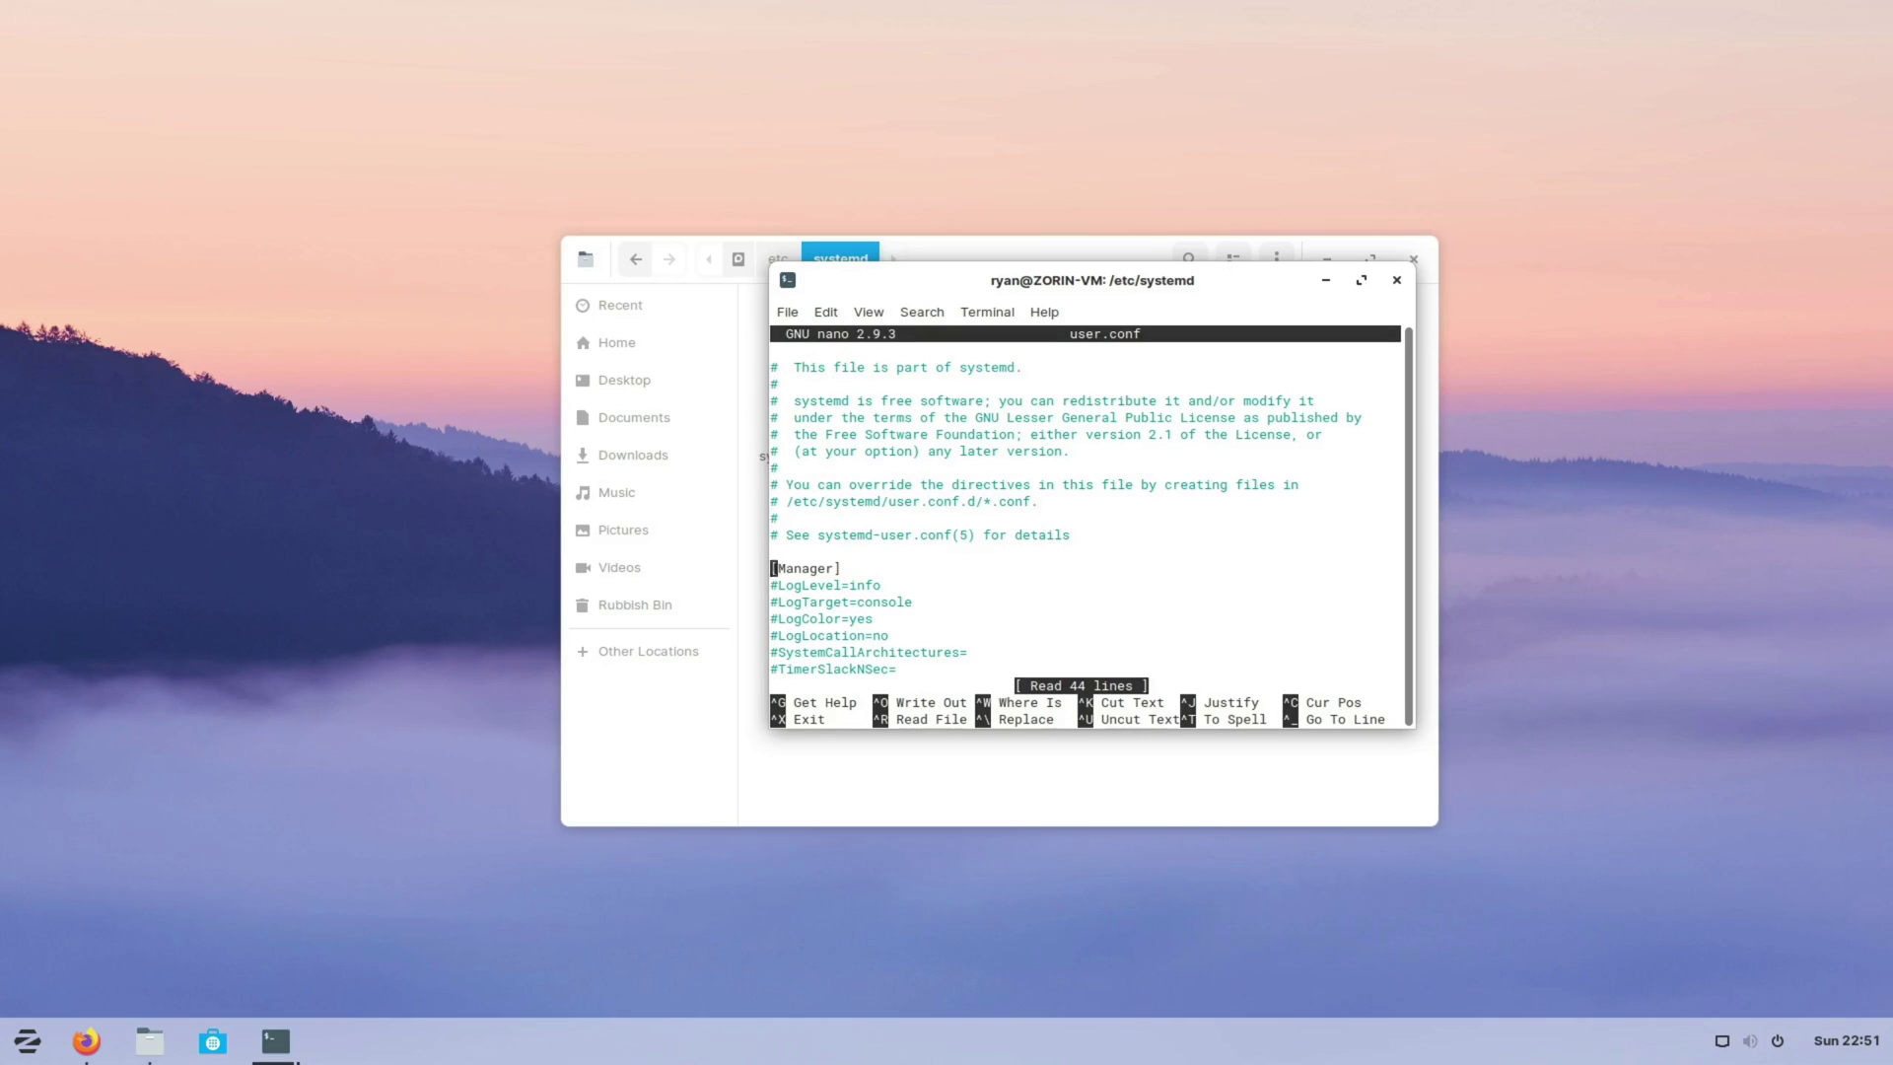
key(Up)
key(Up)
key(Up)
key(Up)
key(Up)
key(Up)
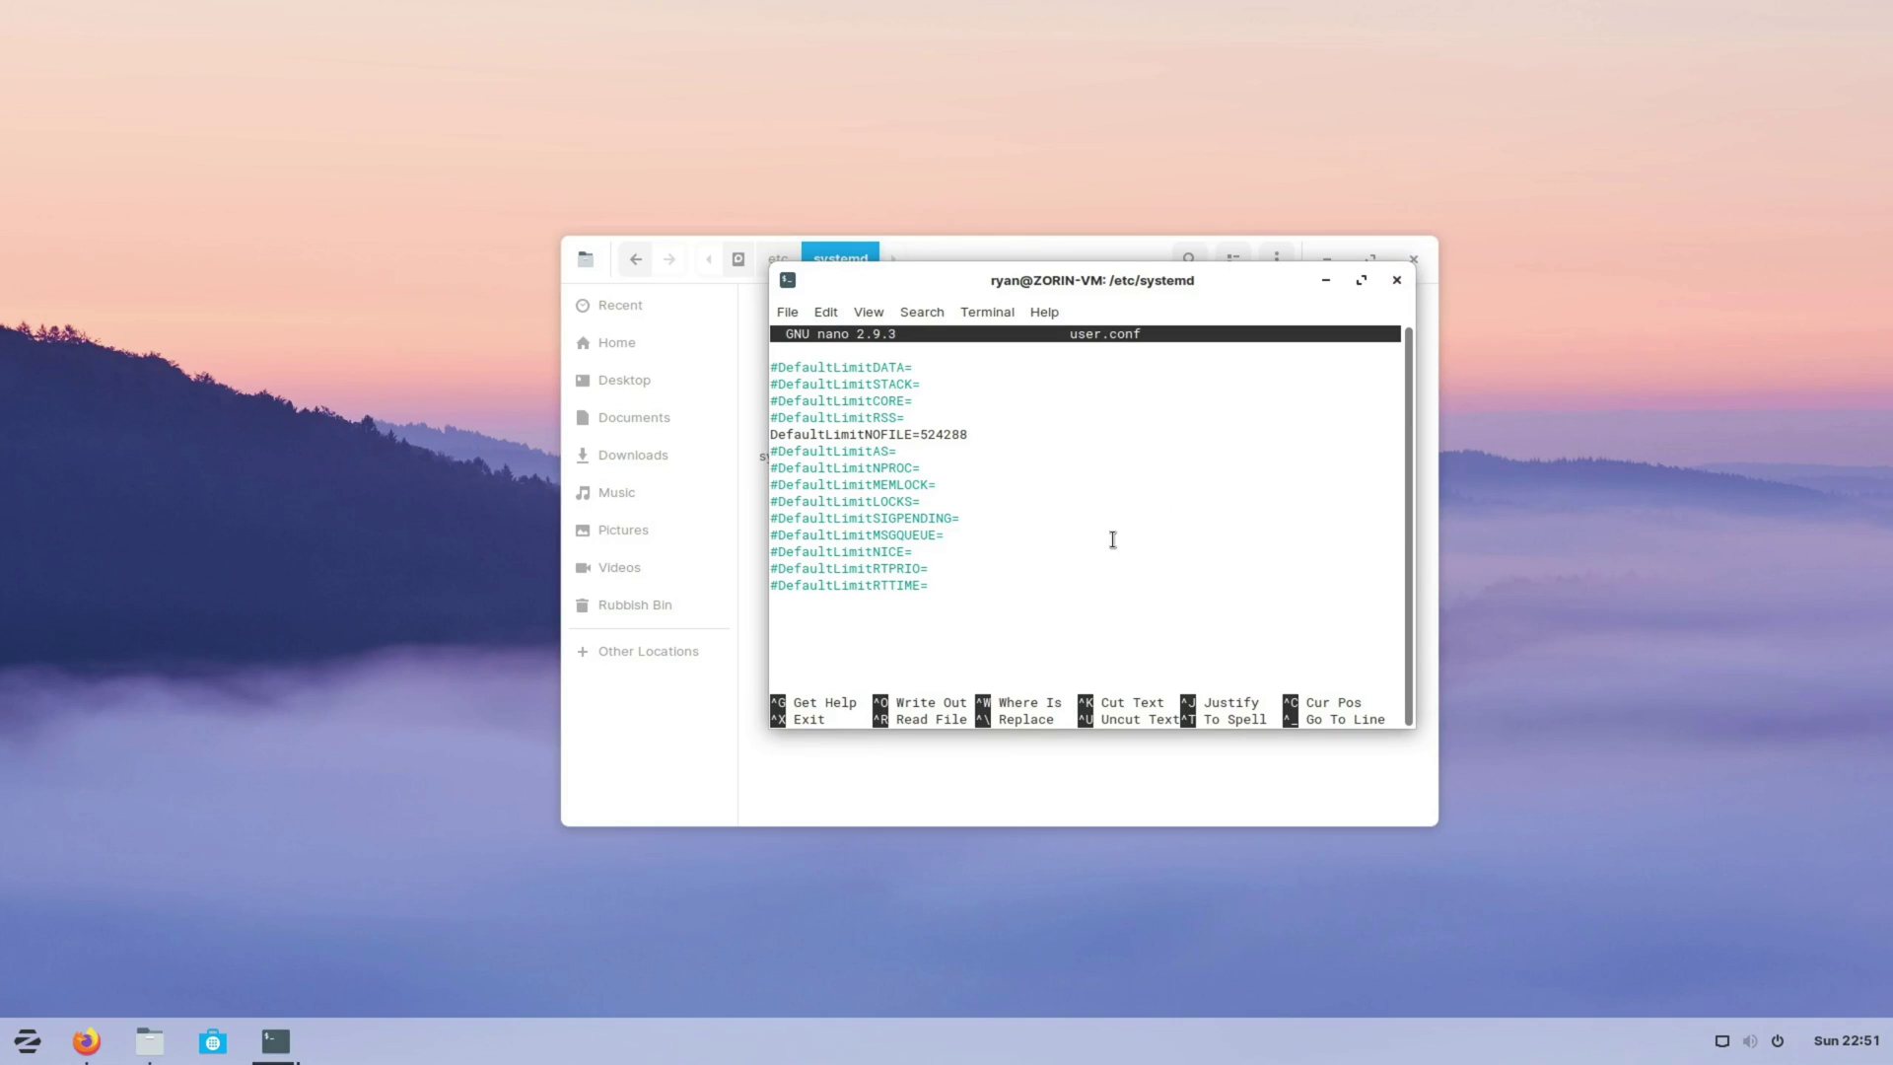
key(ctrl+x)
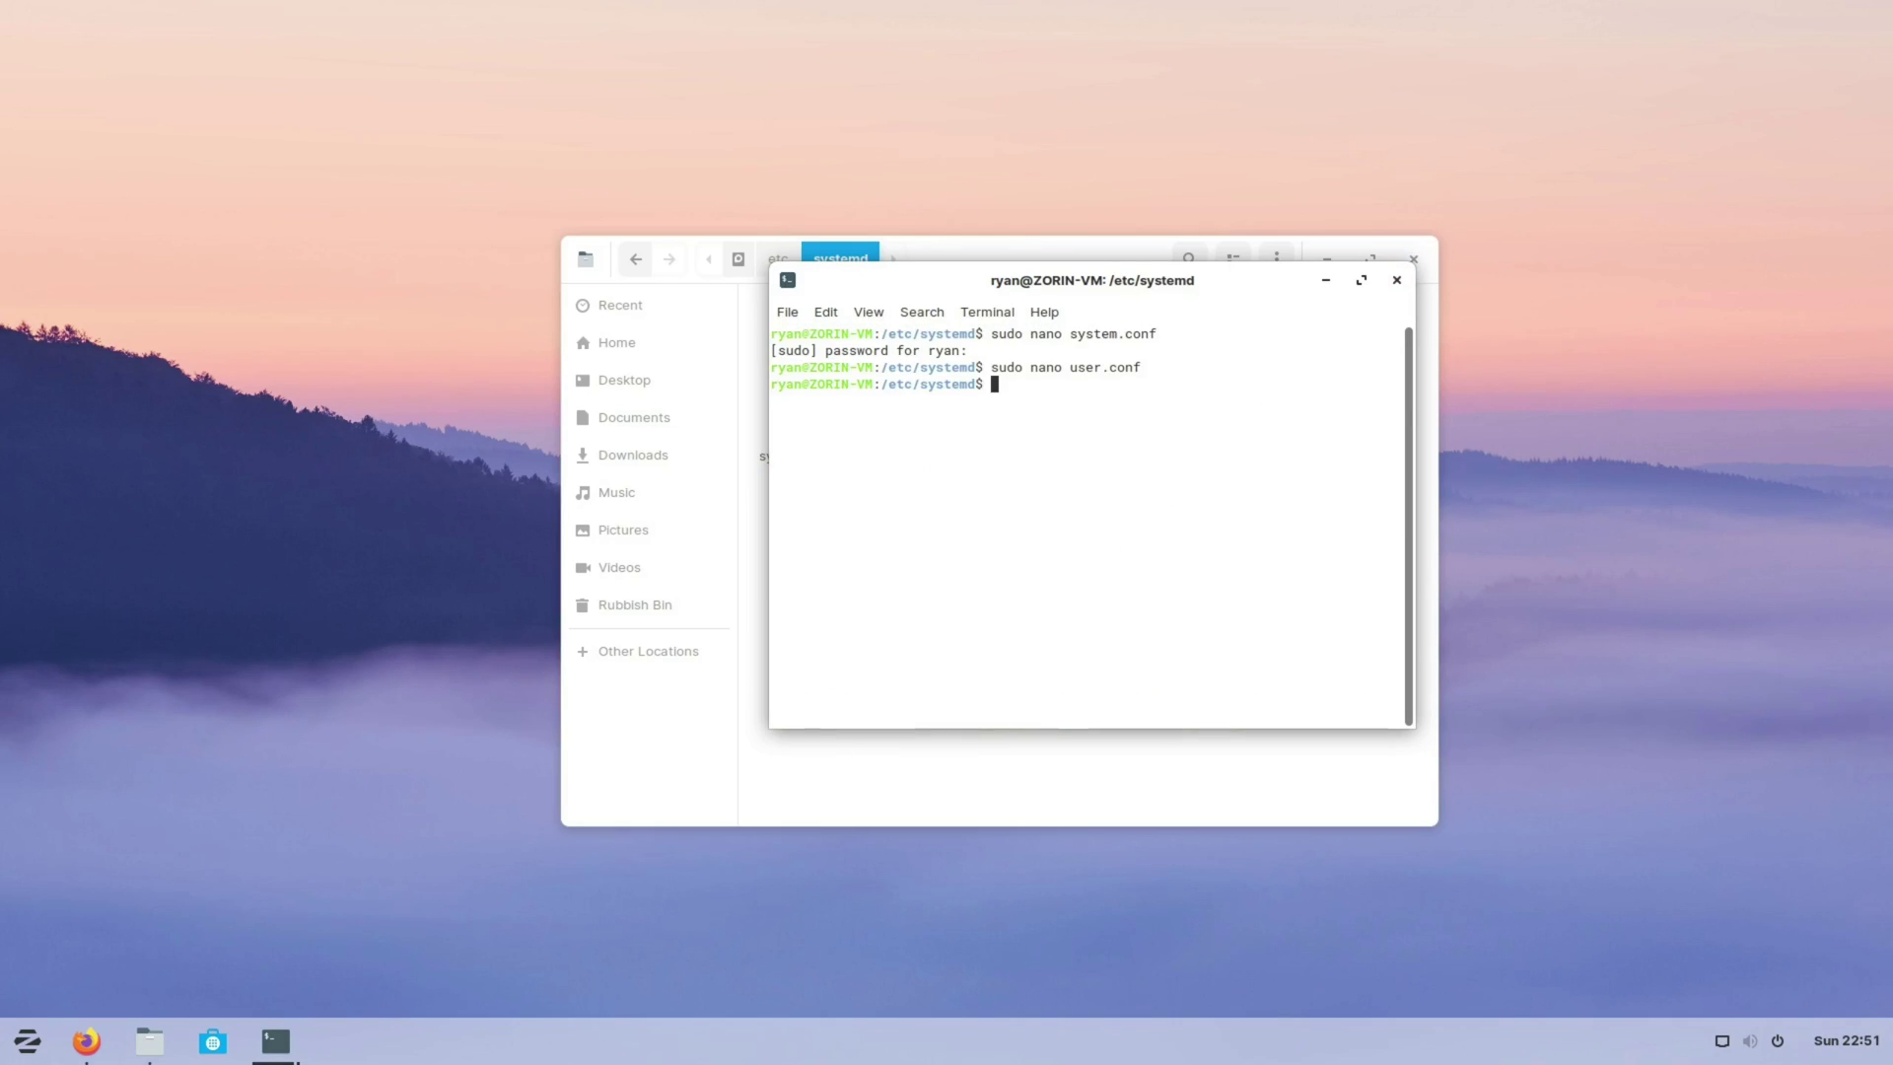
Step: Hide the terminal and scroll the GameMode README to its section on requesting GameMode with gamemoderun %command%
click(1326, 280)
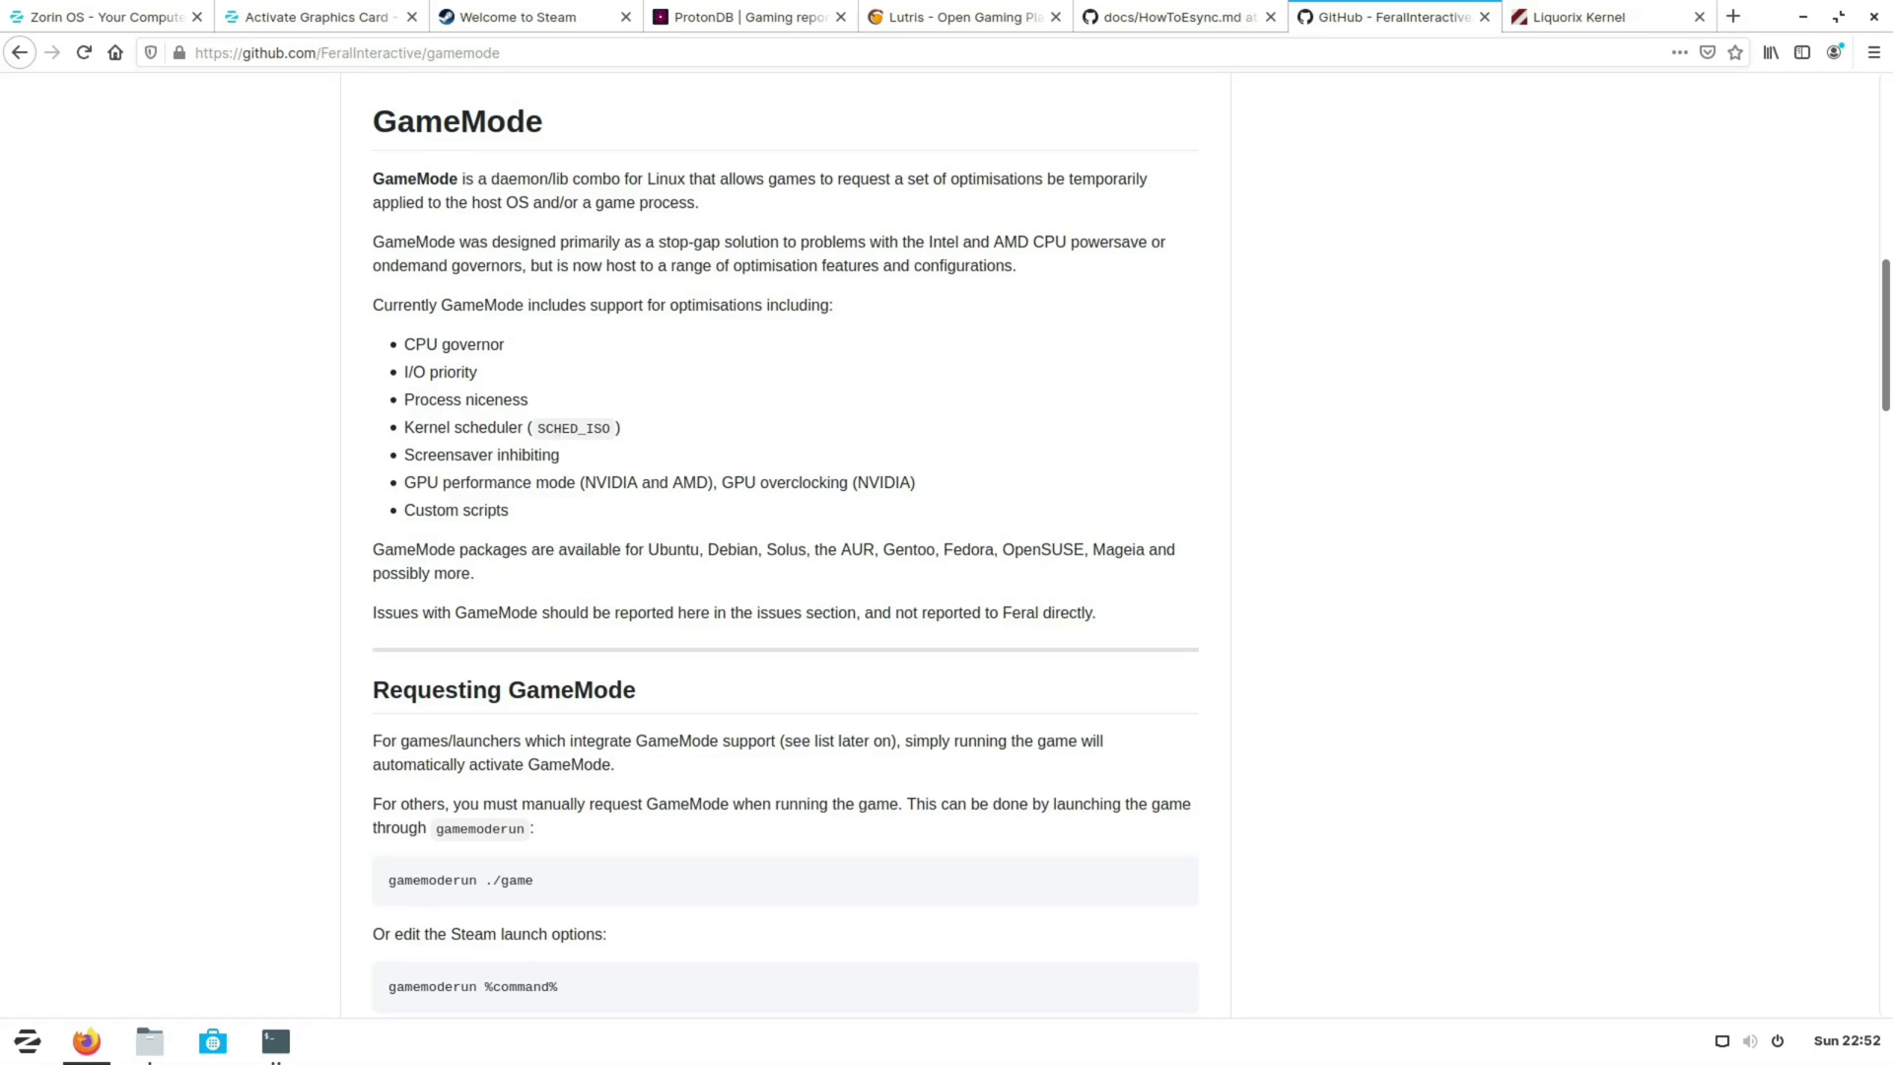
scroll(1144, 606, down, 5)
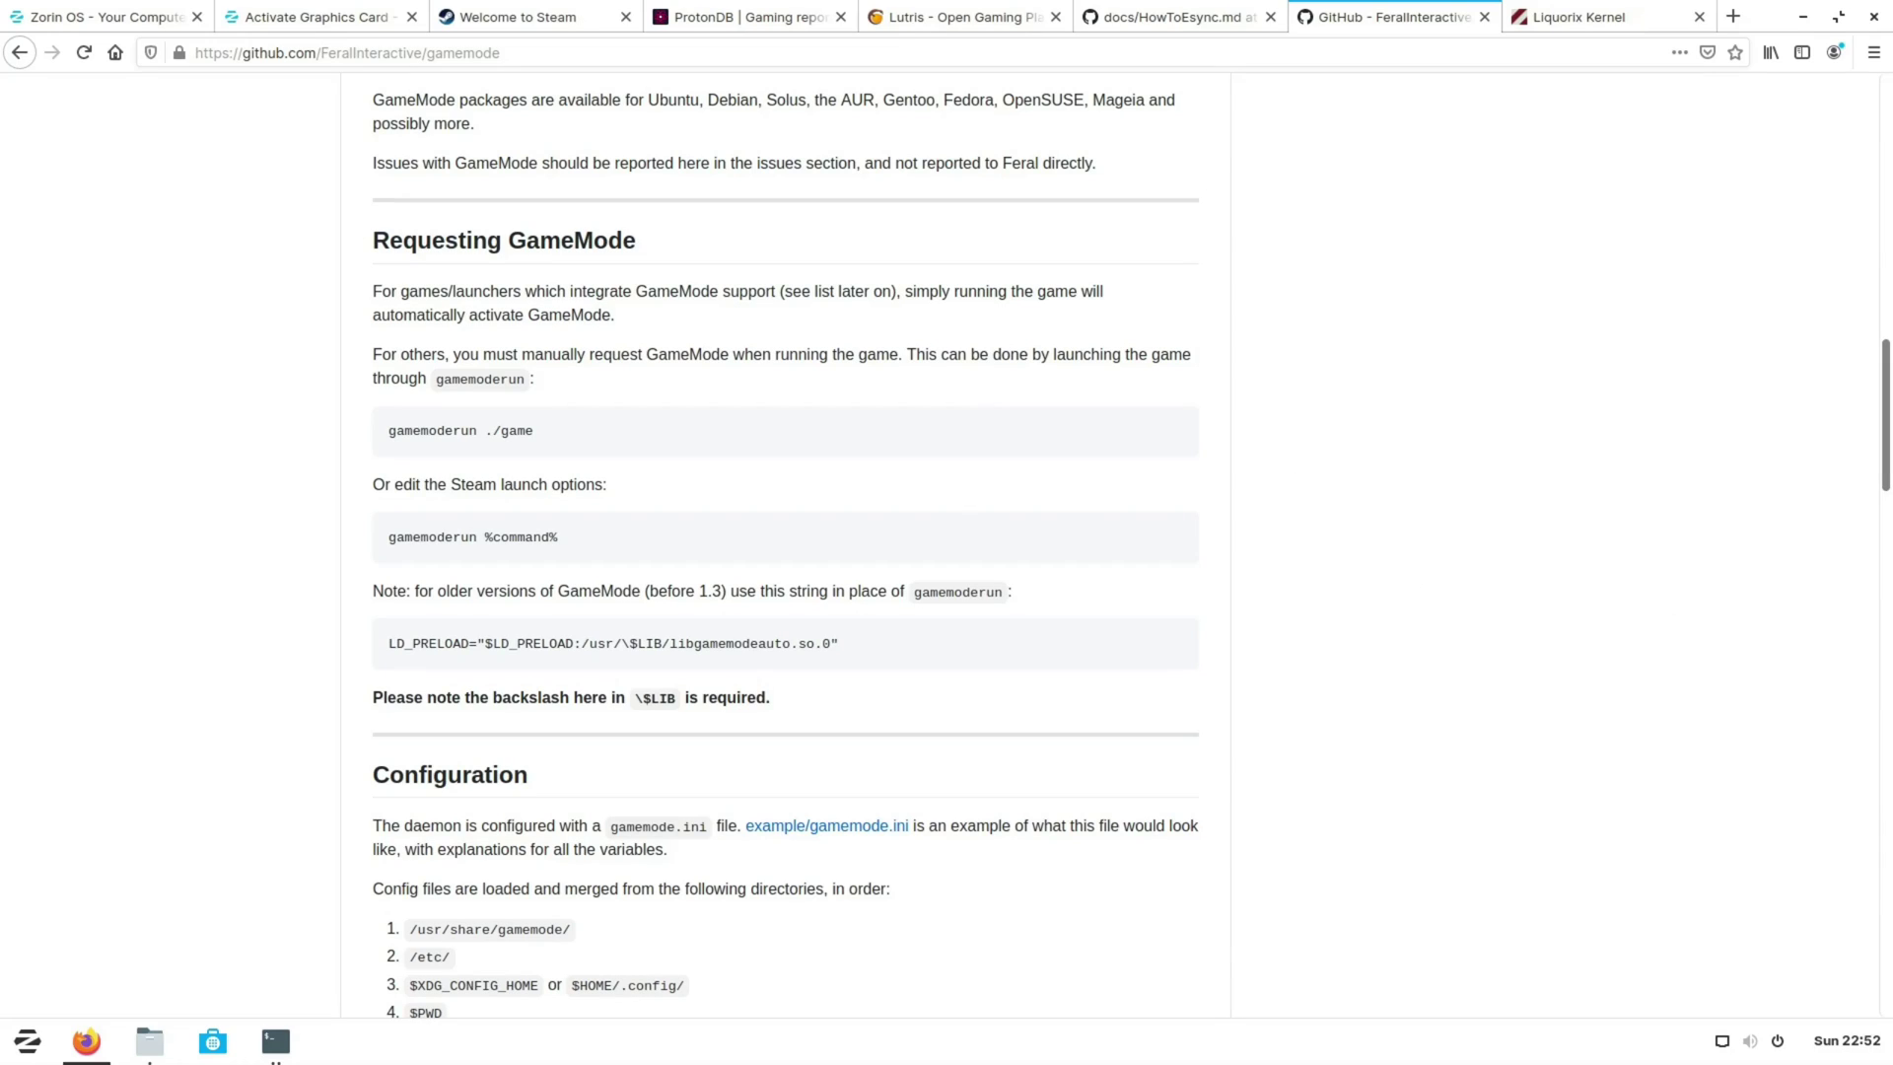
Step: Switch to the liquorix.net tab describing Zen Interactive Tuning features
key(ctrl+Tab)
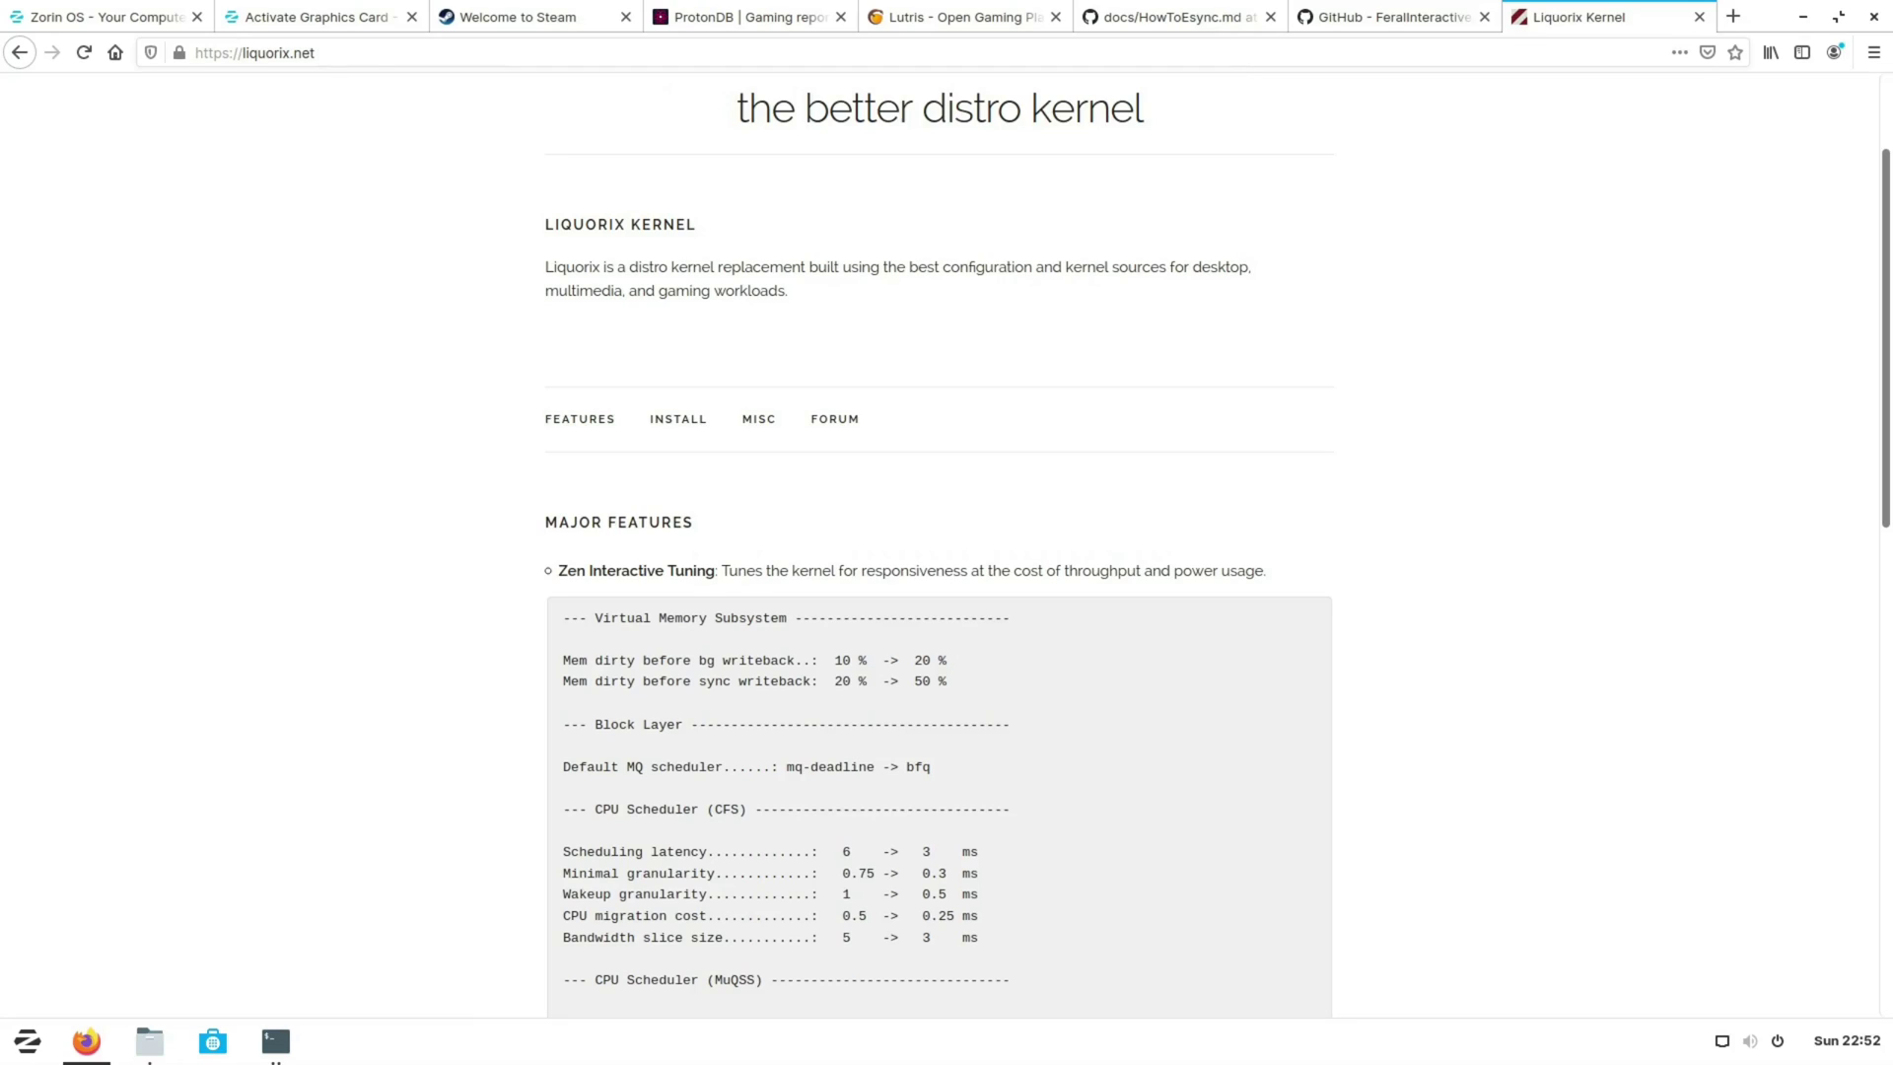